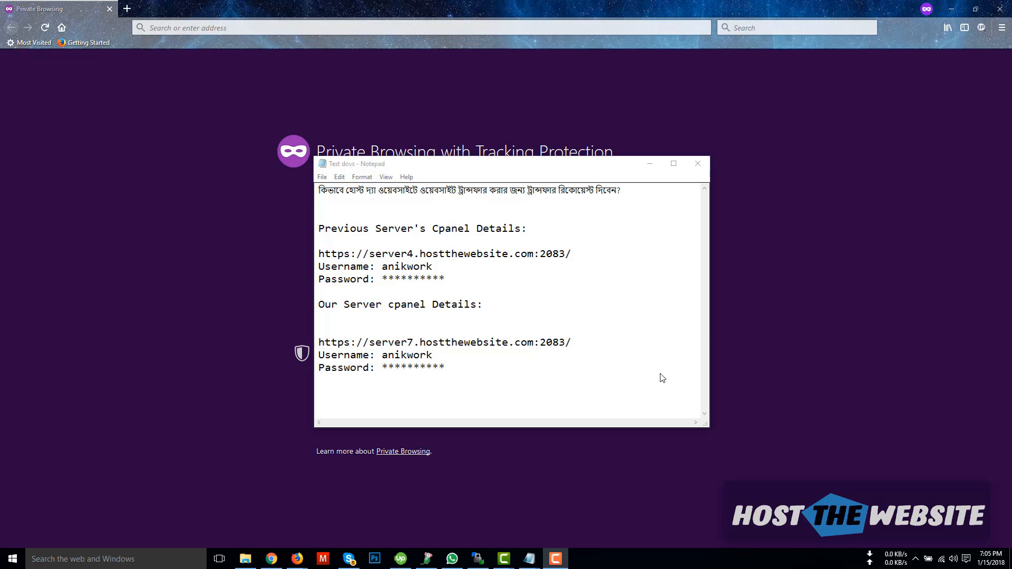
# Step: Copy the previous server4 cPanel URL from the server notes and bring Firefox forward
pyautogui.moveTo(534, 230); pyautogui.dragTo(318, 231)
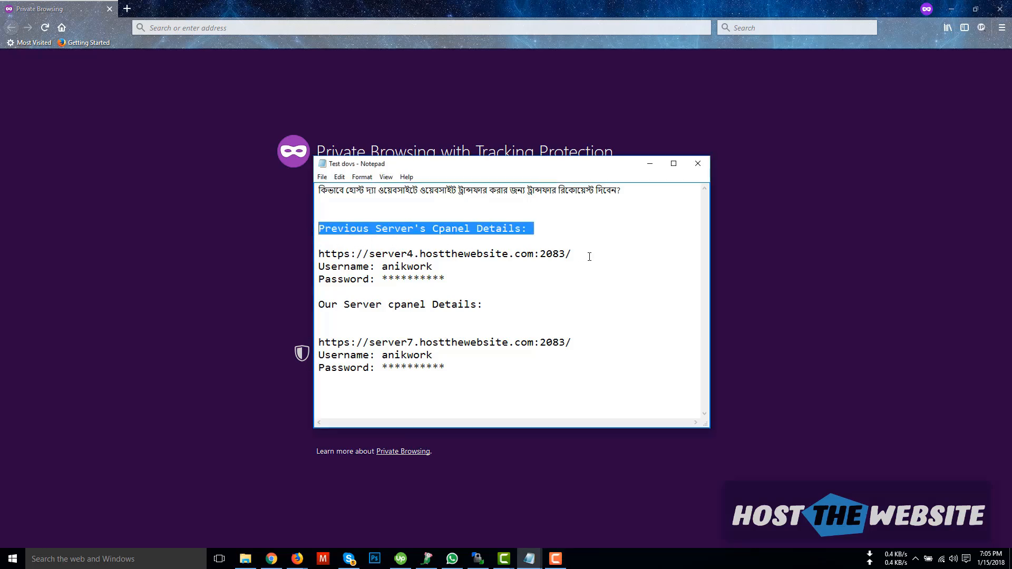
pyautogui.moveTo(589, 257); pyautogui.dragTo(320, 256)
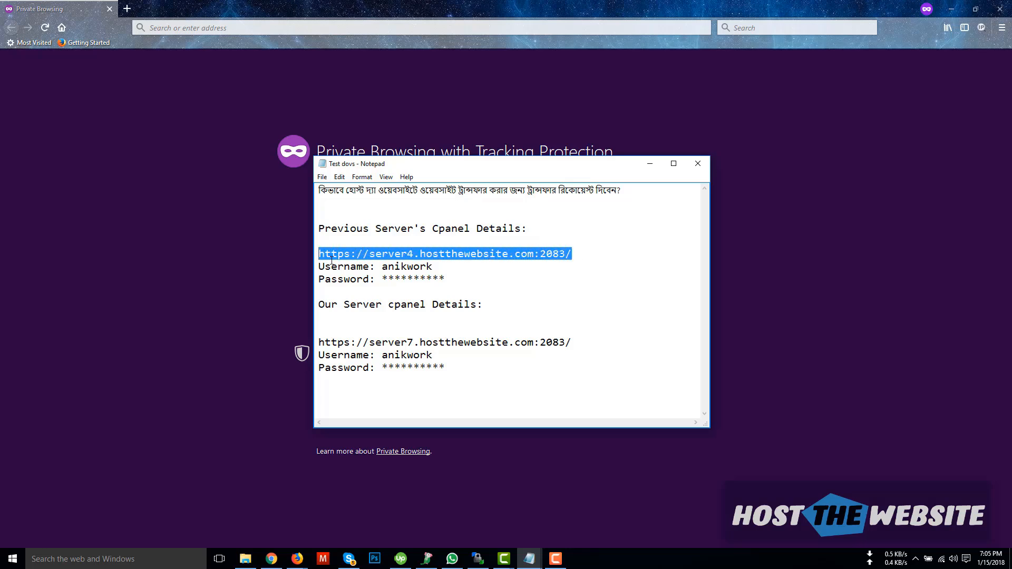
pyautogui.click(451, 264)
pyautogui.moveTo(571, 257); pyautogui.dragTo(317, 256)
pyautogui.click(414, 266)
pyautogui.doubleClick(415, 267)
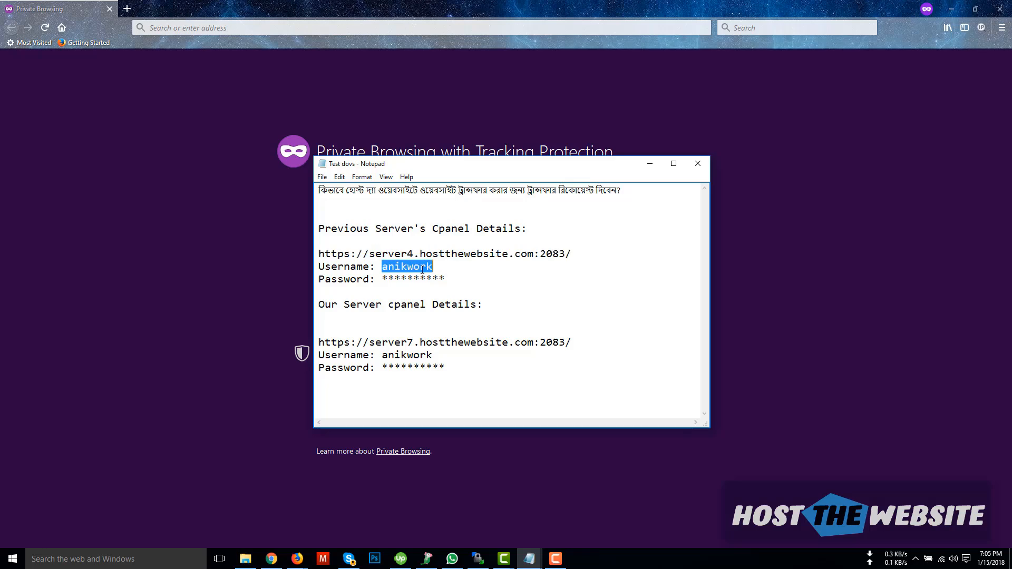
pyautogui.click(416, 280)
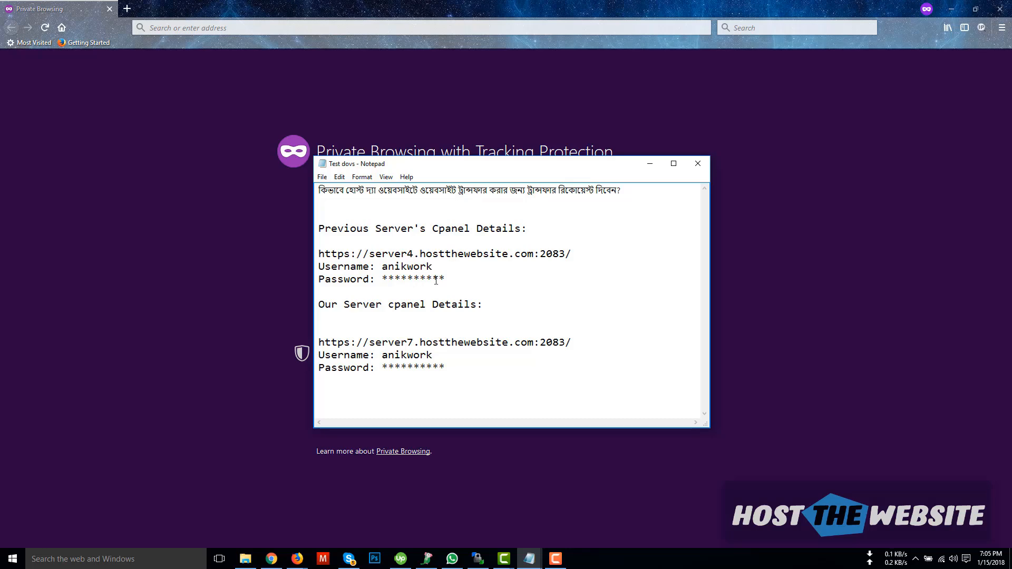
pyautogui.moveTo(572, 254); pyautogui.dragTo(318, 255)
pyautogui.hotkey('ctrl', 'c')
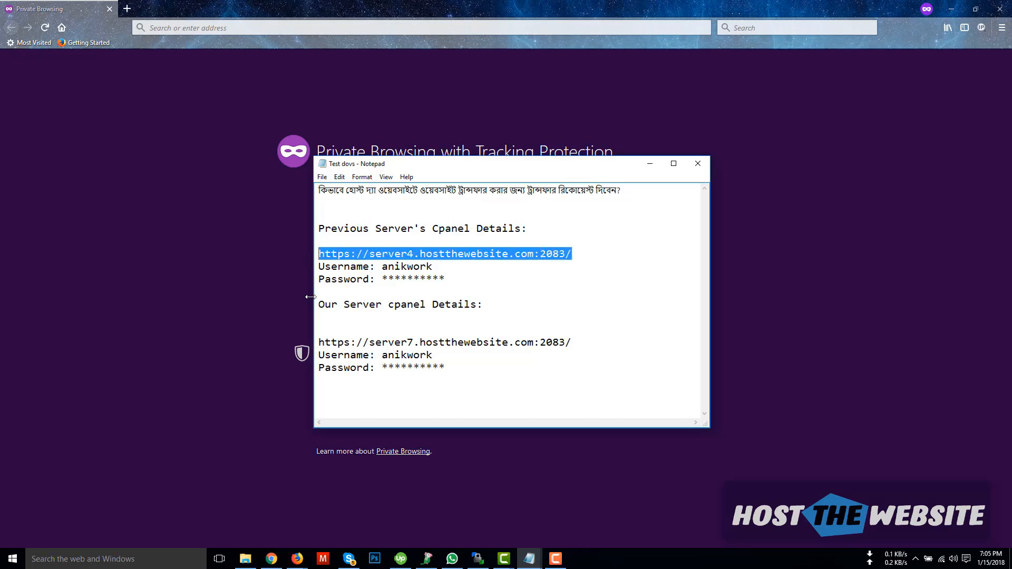
pyautogui.click(196, 28)
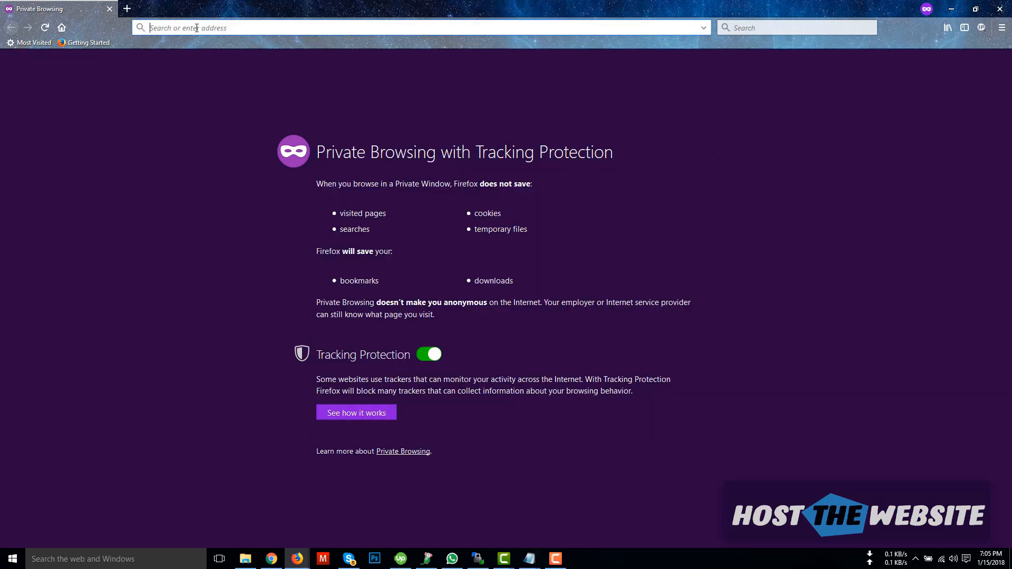
# Step: Load the old server's cPanel login page and copy its username from the notes
pyautogui.hotkey('ctrl', 'v')
pyautogui.press('Return')
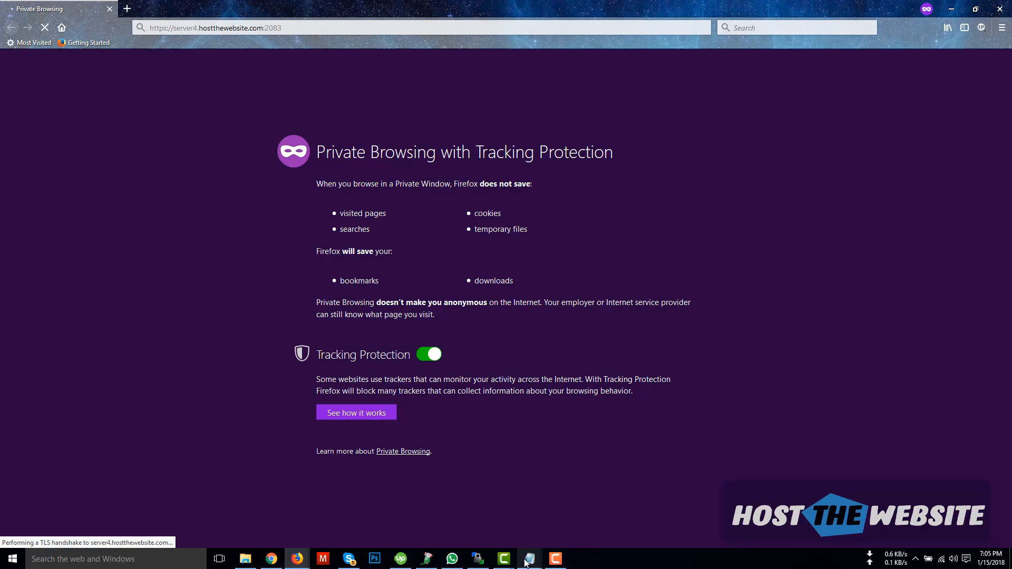
pyautogui.moveTo(526, 563)
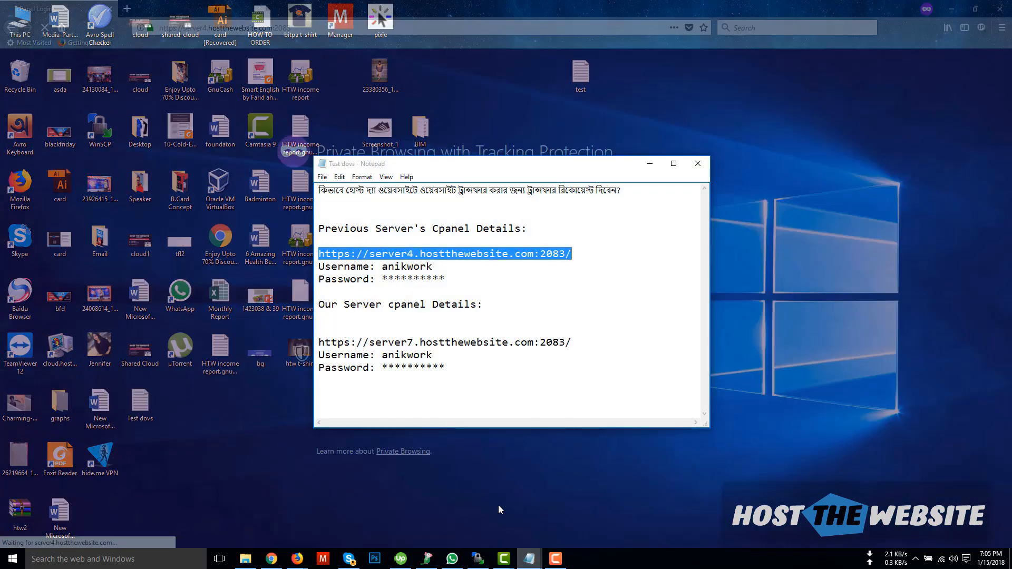
pyautogui.click(498, 505)
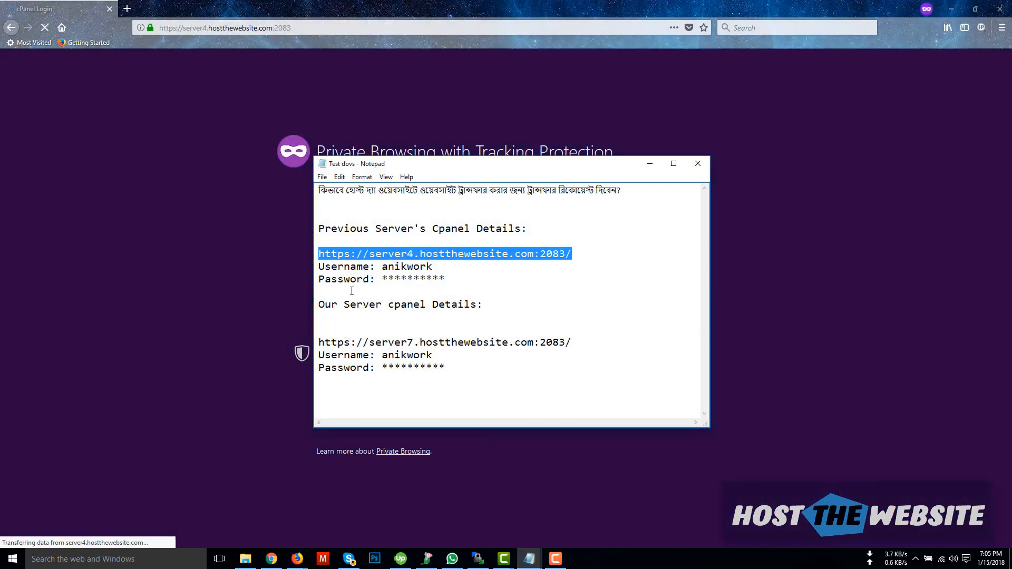
pyautogui.doubleClick(417, 267)
pyautogui.hotkey('ctrl', 'c')
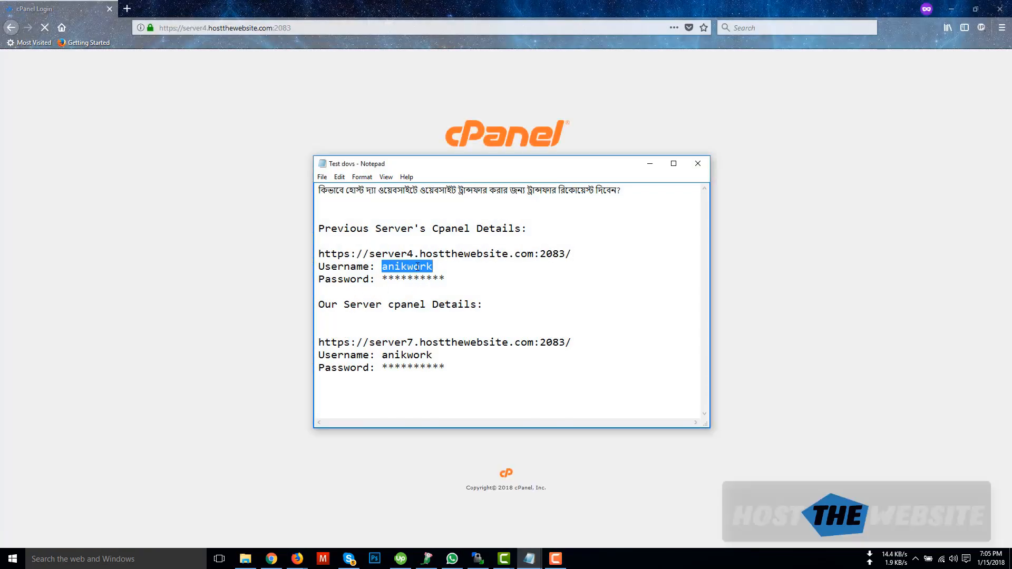
pyautogui.moveTo(433, 166); pyautogui.dragTo(103, 167)
# Step: Paste the username and password into the cPanel login form and log in
pyautogui.click(474, 190)
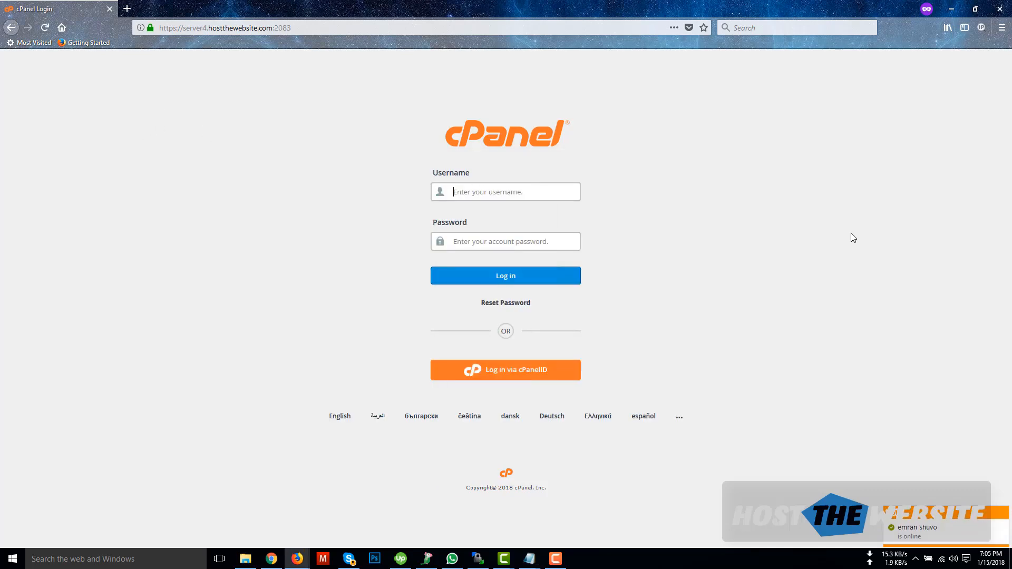
pyautogui.hotkey('ctrl', 'v')
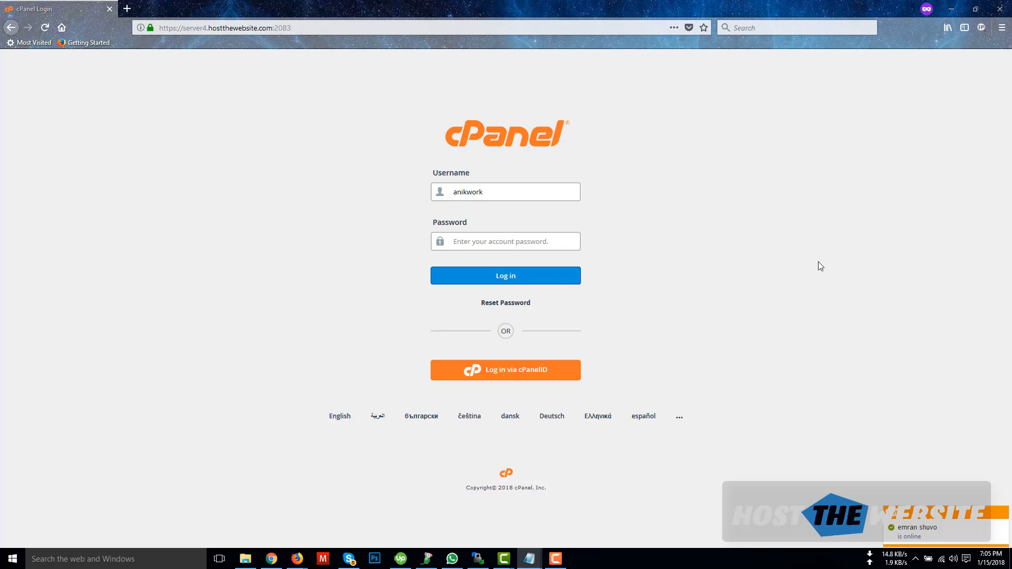
pyautogui.click(446, 240)
pyautogui.hotkey('ctrl', 'v')
pyautogui.click(532, 277)
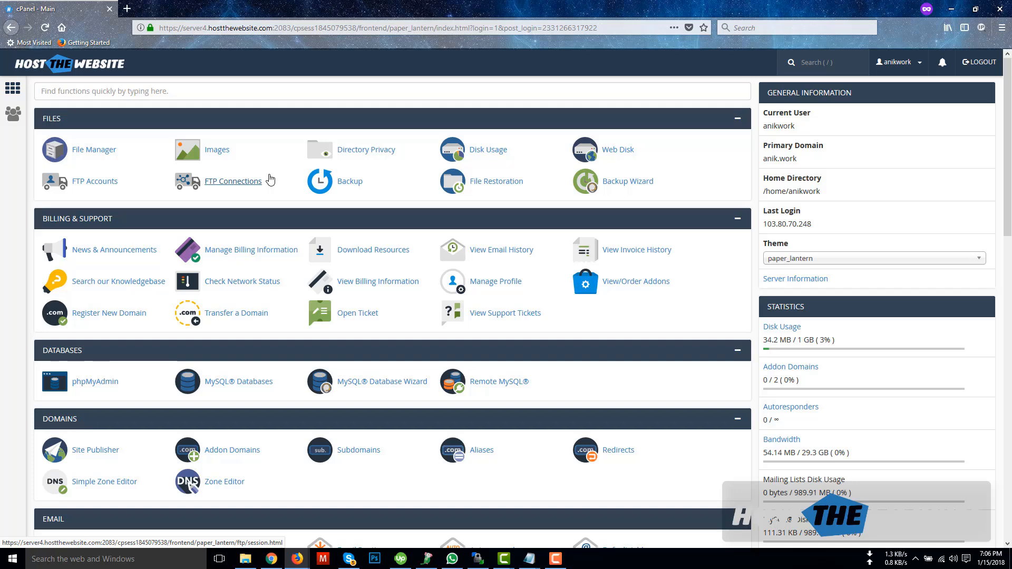
# Step: Open hostthewebsite.com in a new Firefox tab beside the cPanel dashboard
pyautogui.click(124, 10)
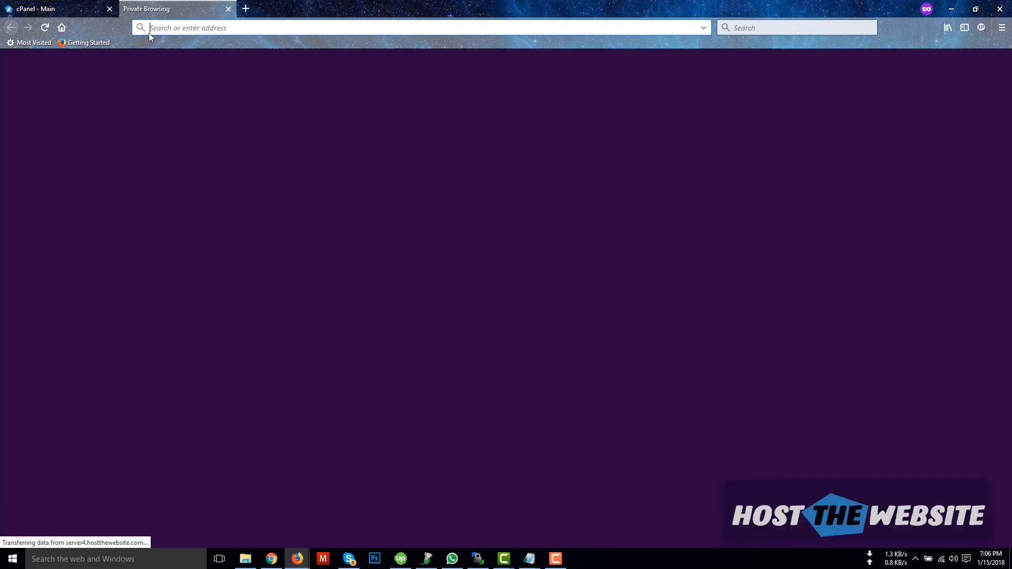
pyautogui.write('যযয.')
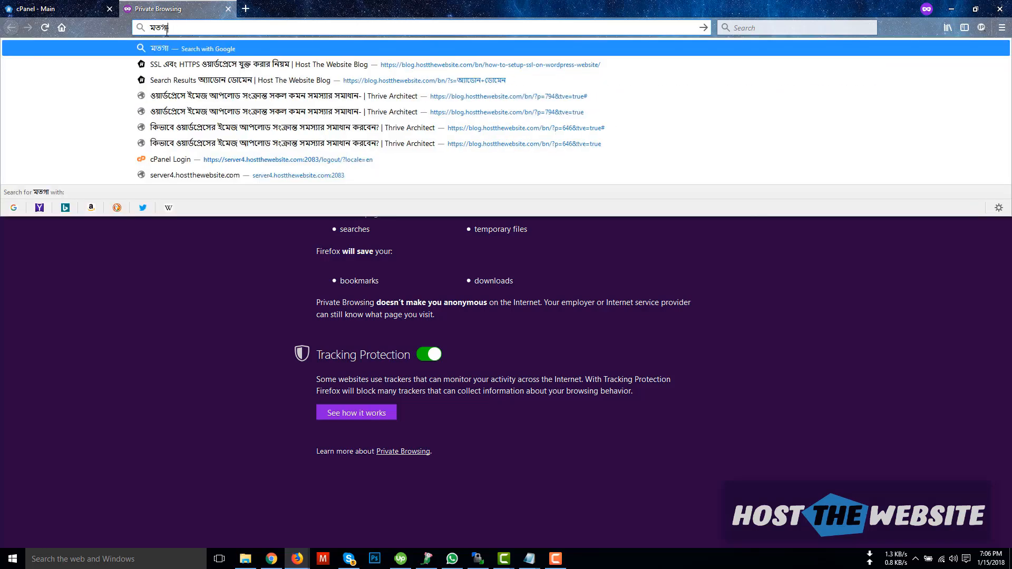
pyautogui.press('BackSpace')
pyautogui.press('BackSpace')
pyautogui.press('BackSpace')
pyautogui.press('BackSpace')
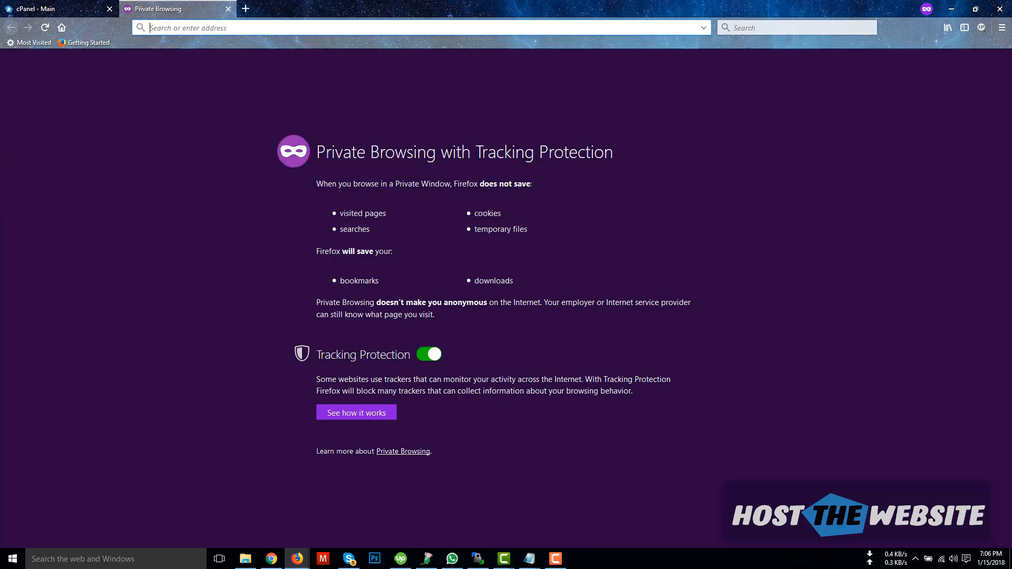
pyautogui.hotkey('ctrl', 'alt', 'v')
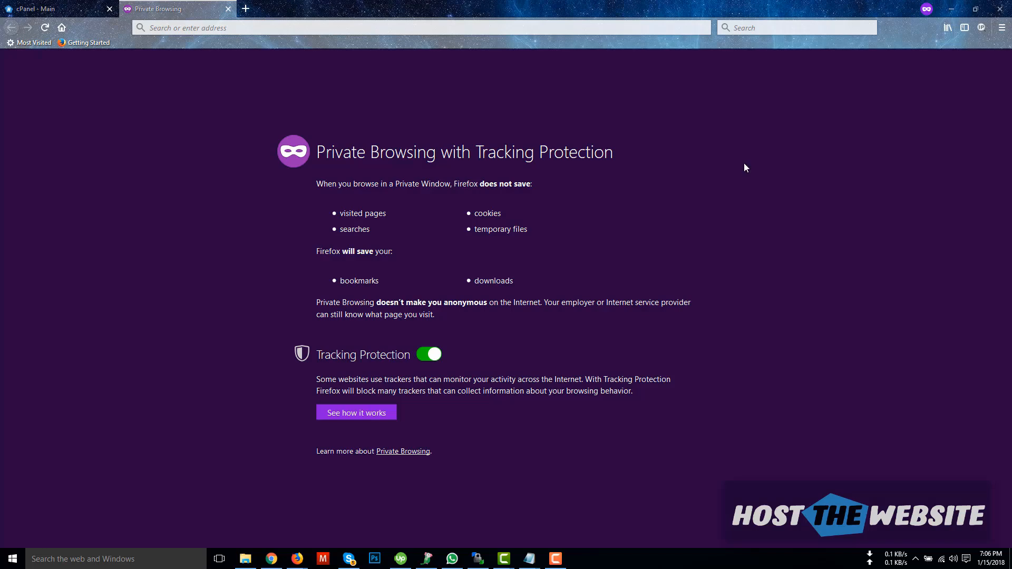
pyautogui.click(293, 31)
pyautogui.write('clien')
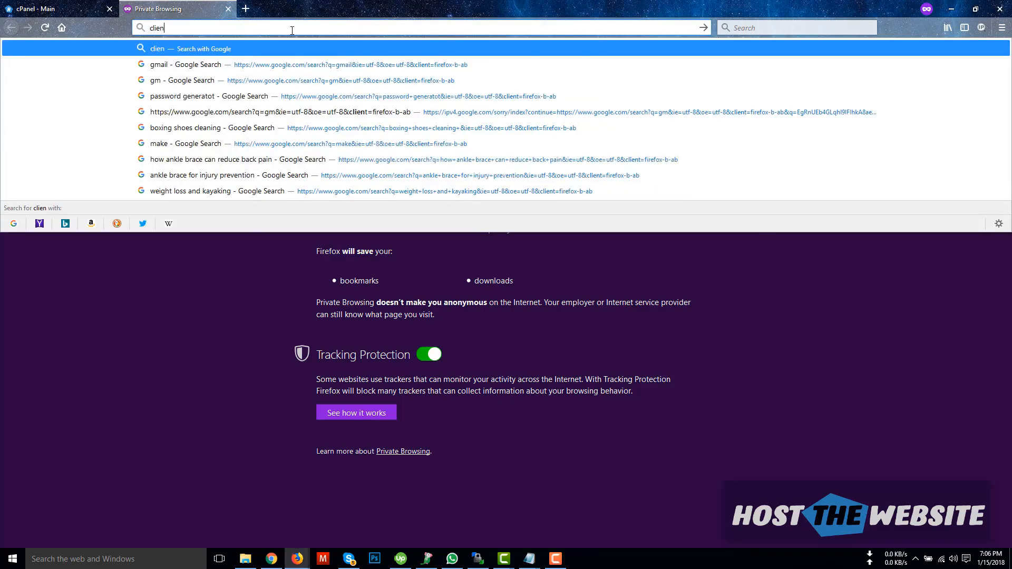
pyautogui.press('BackSpace')
pyautogui.press('BackSpace')
pyautogui.press('BackSpace')
pyautogui.press('BackSpace')
pyautogui.press('BackSpace')
pyautogui.write('hostthewebsite.com/')
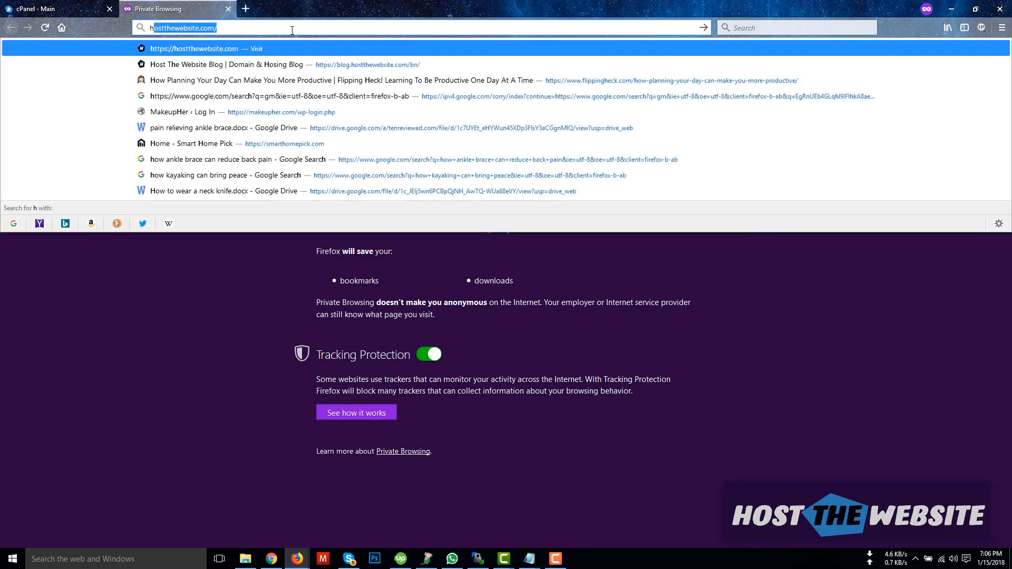
pyautogui.press('Return')
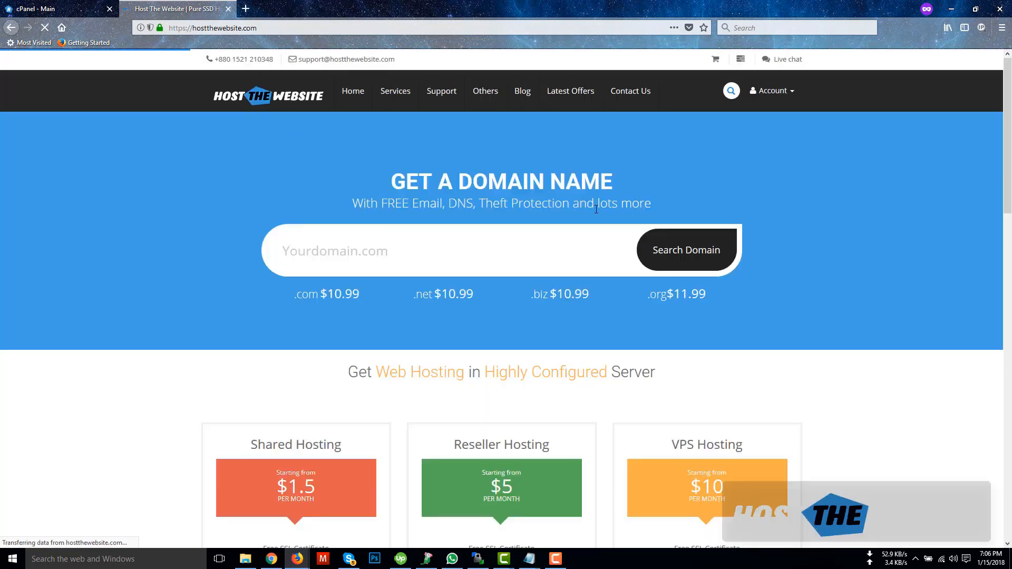
# Step: Log in to the Client Area via Account > Login with the customer's e-mail and password
pyautogui.click(790, 91)
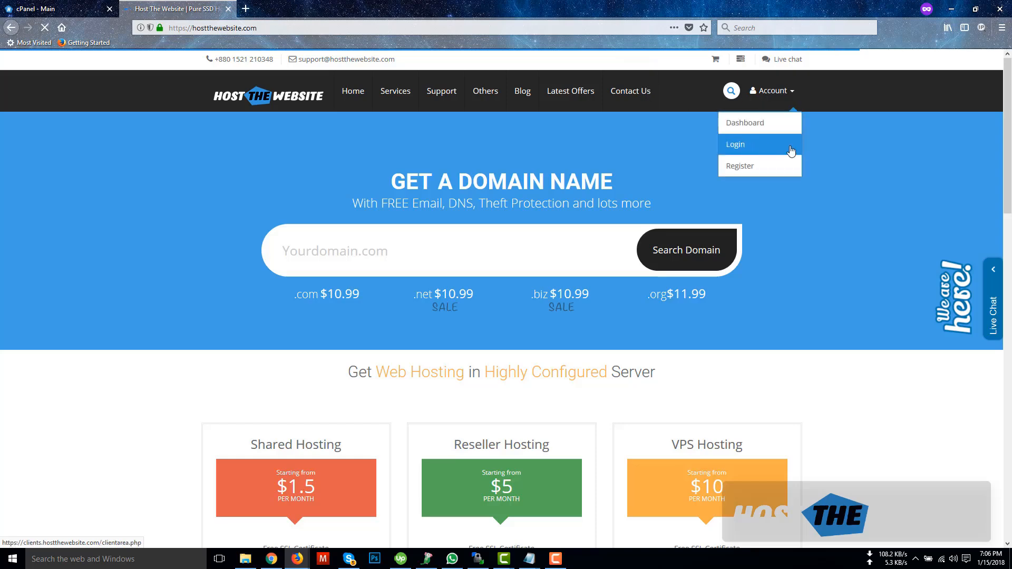
pyautogui.click(756, 143)
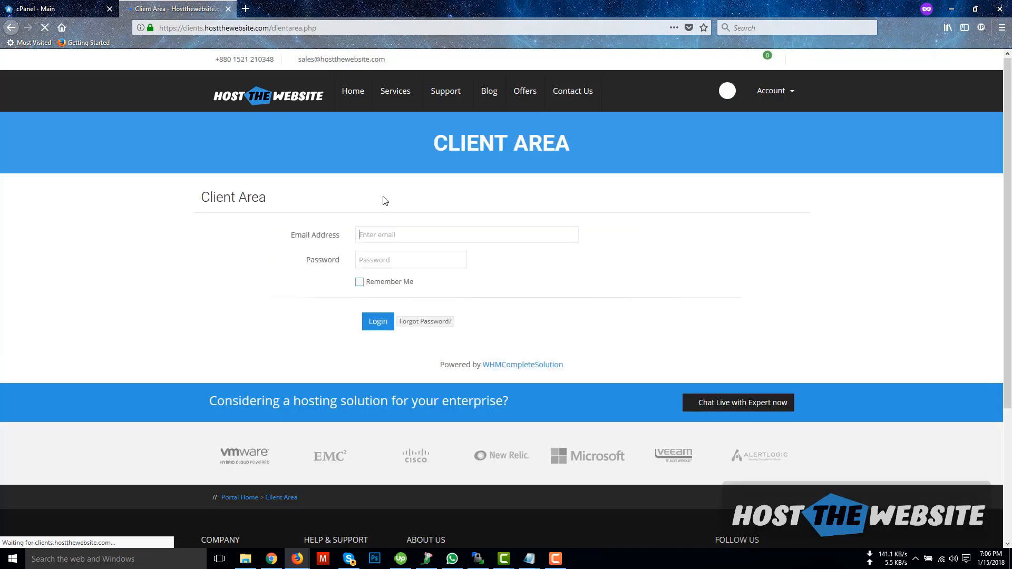
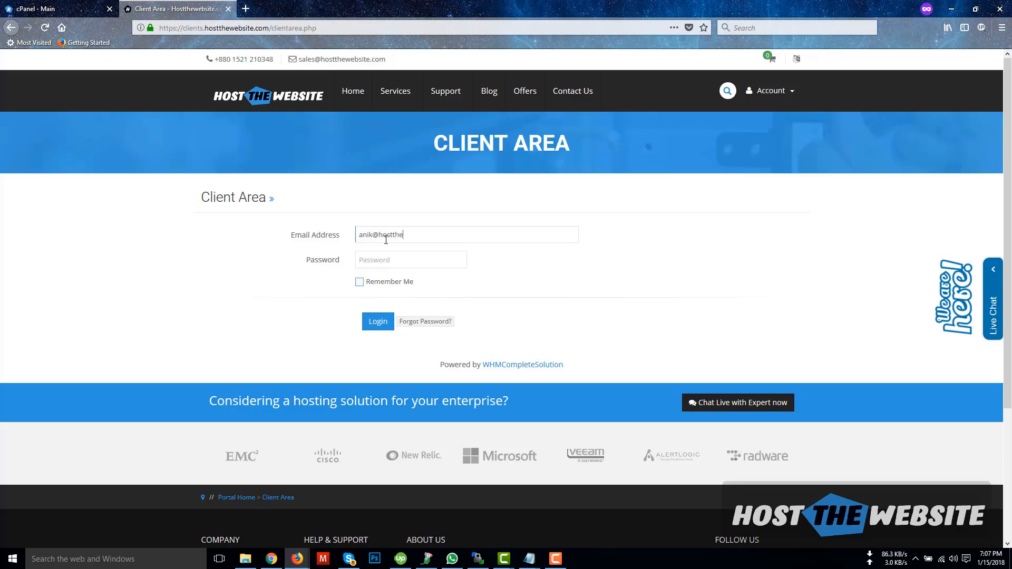
pyautogui.press('Tab')
pyautogui.write('••••••••')
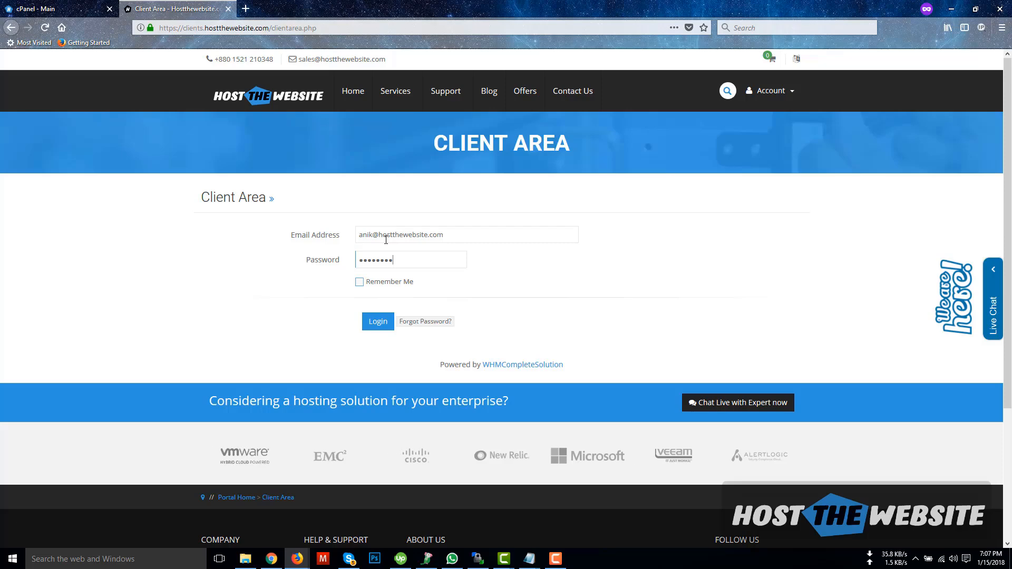
pyautogui.click(385, 319)
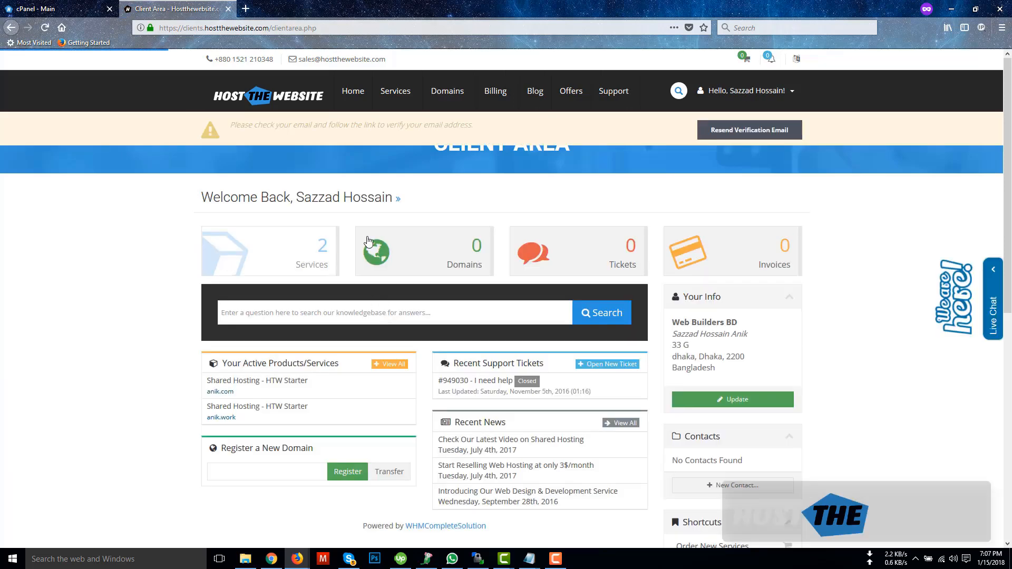
# Step: View the Services list and the anik.work HTW Starter package, then return to cPanel
pyautogui.click(311, 261)
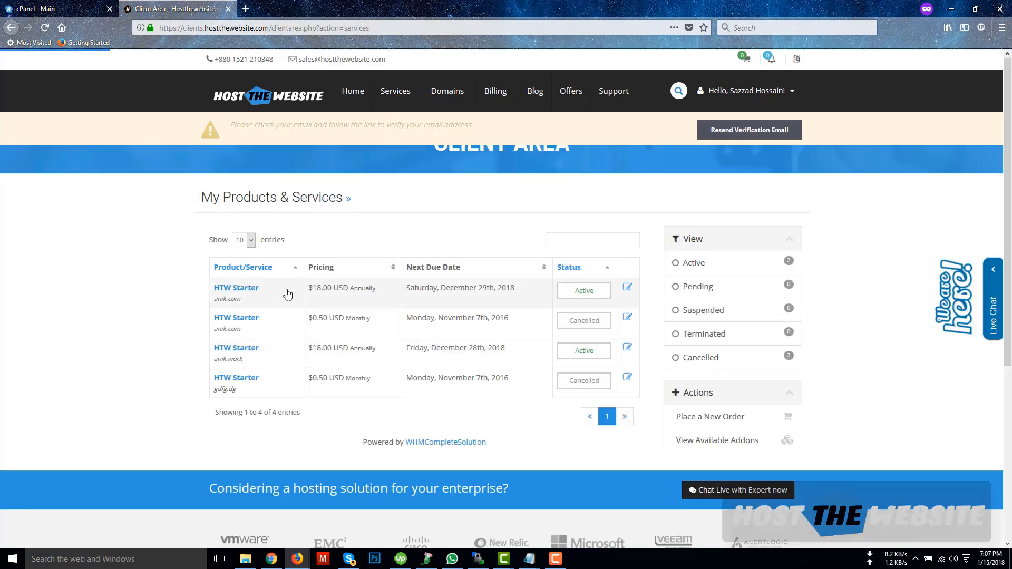
pyautogui.click(276, 365)
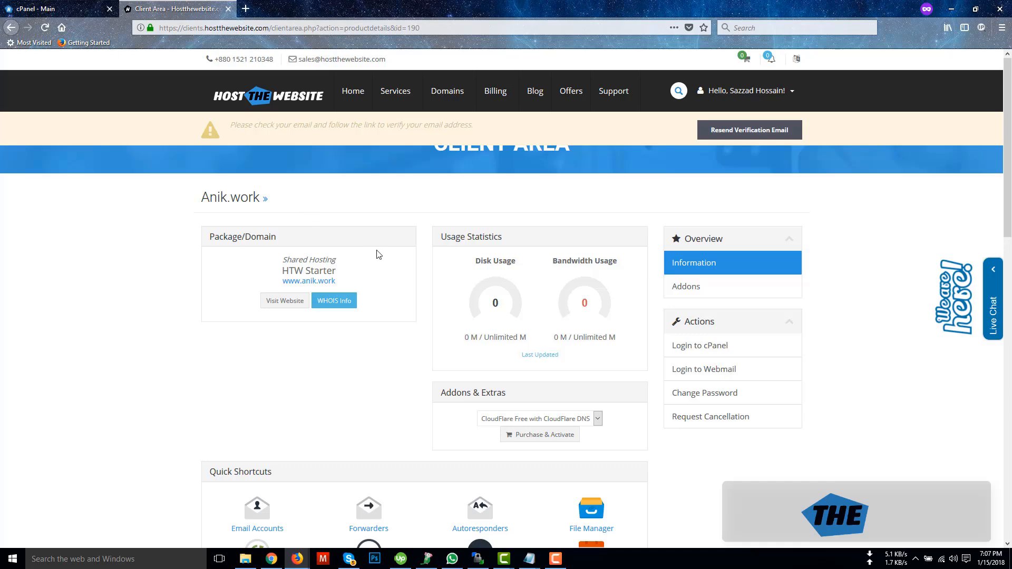
pyautogui.click(53, 11)
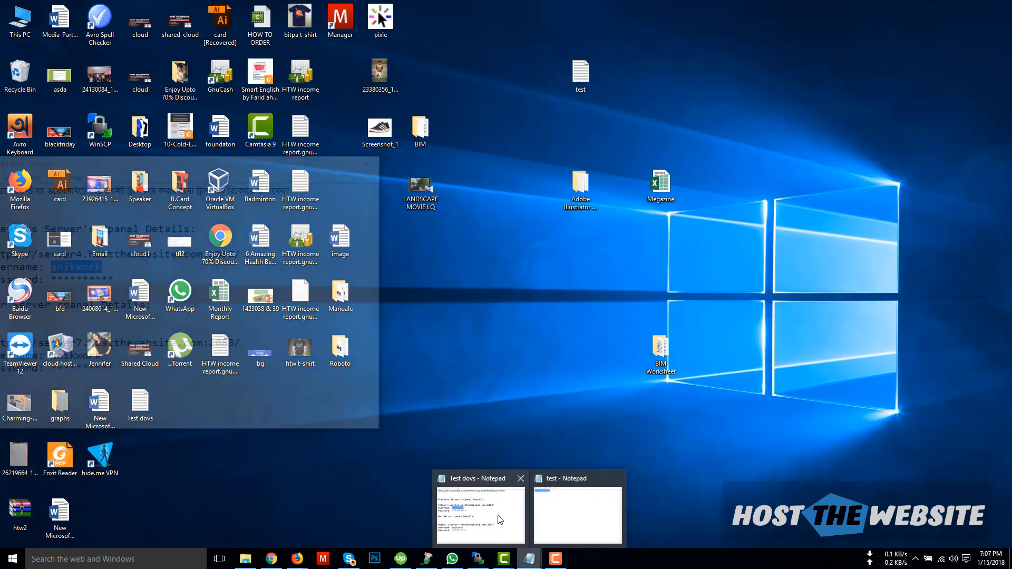
# Step: Review the new server's username and password in the notes, then return to the Client Area
pyautogui.click(498, 515)
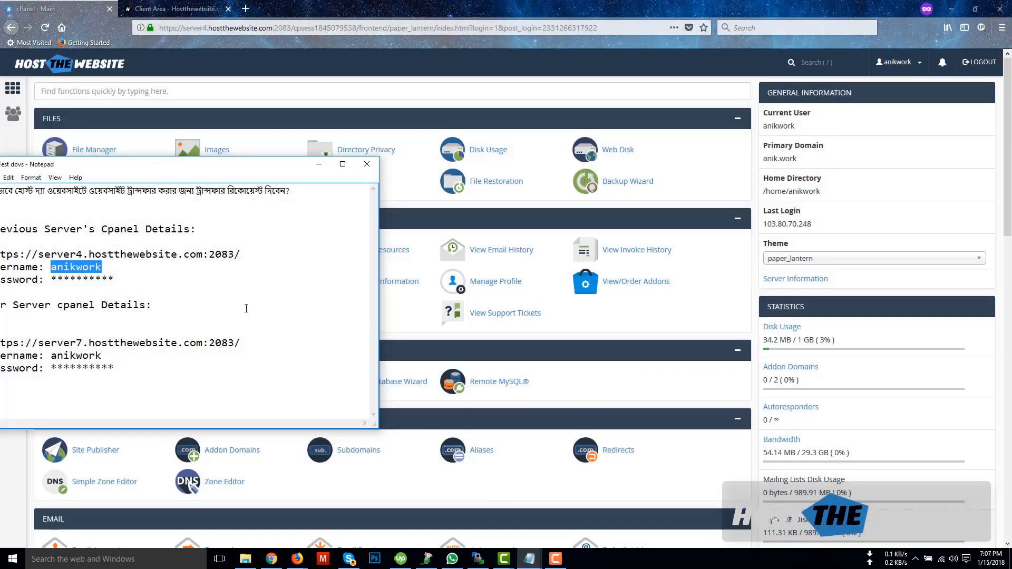
pyautogui.moveTo(255, 165); pyautogui.dragTo(626, 131)
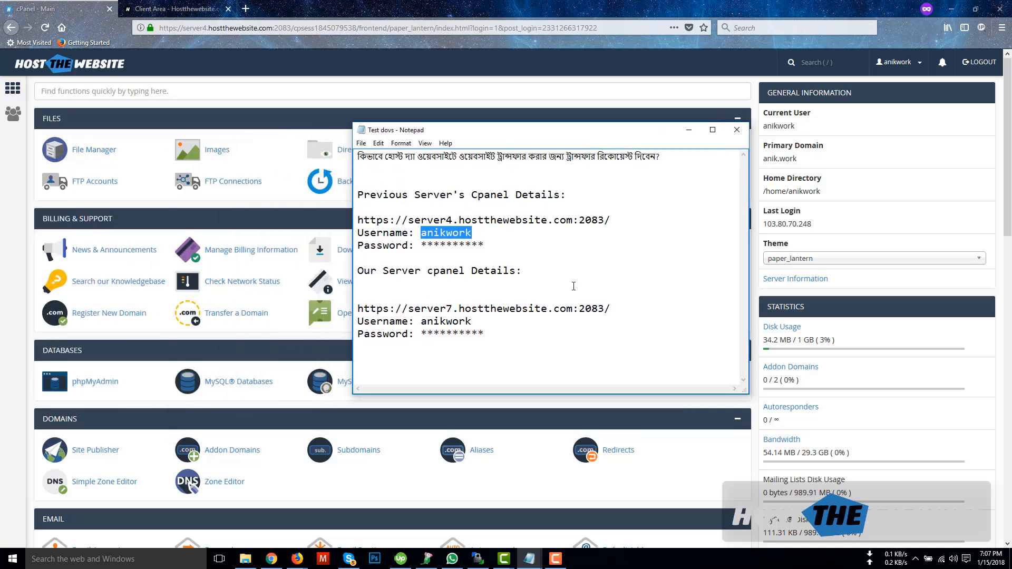
pyautogui.moveTo(434, 321); pyautogui.dragTo(422, 321)
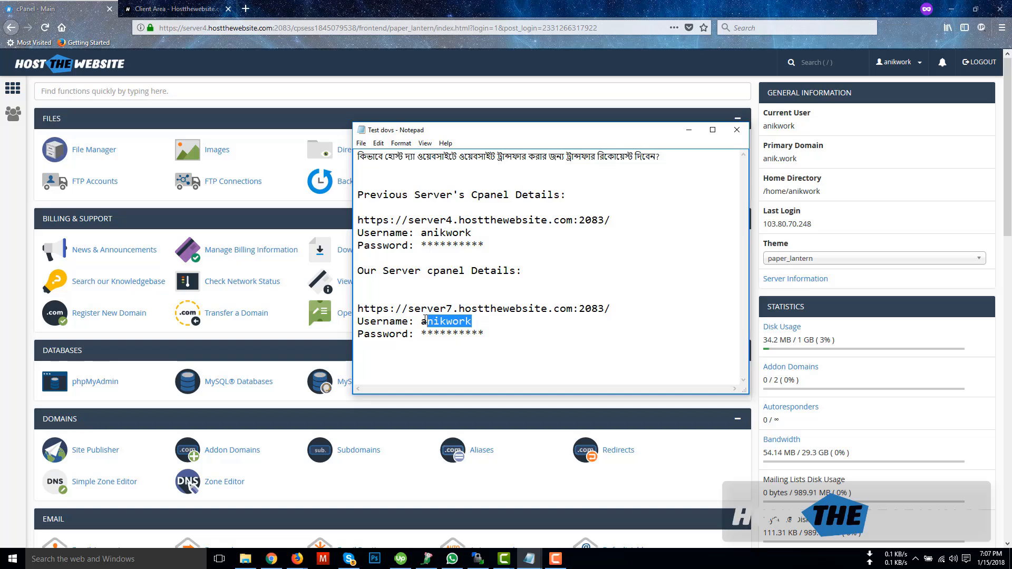
pyautogui.moveTo(484, 334); pyautogui.dragTo(425, 330)
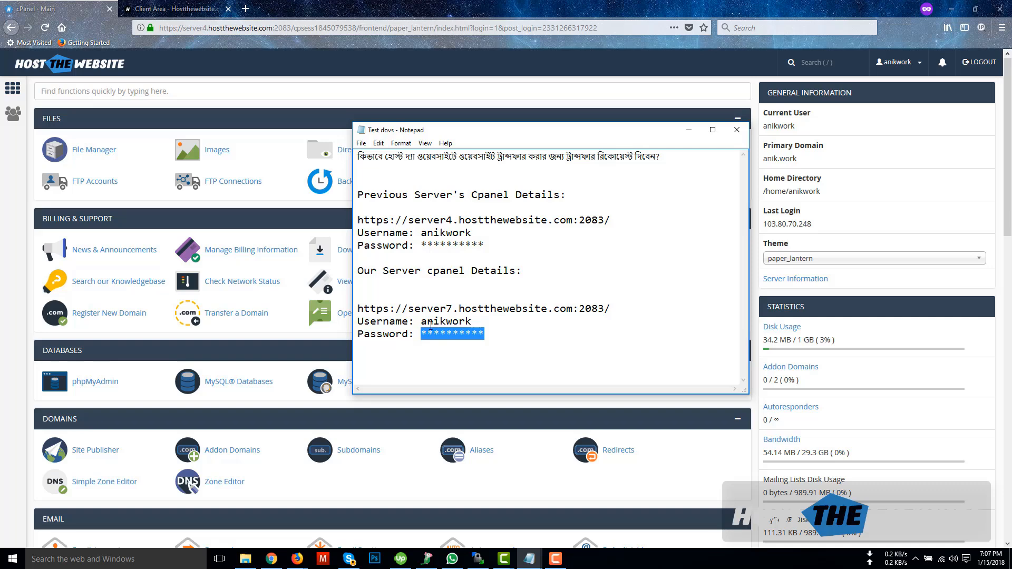
pyautogui.click(174, 9)
pyautogui.click(770, 94)
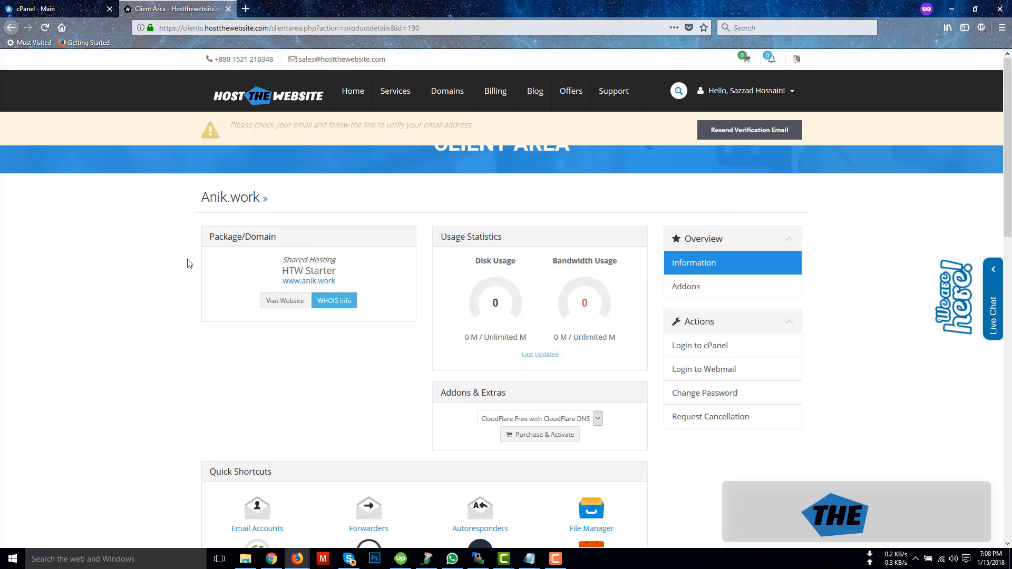
# Step: Search cPanel functions for 'back' and open the Backup tool
pyautogui.click(47, 9)
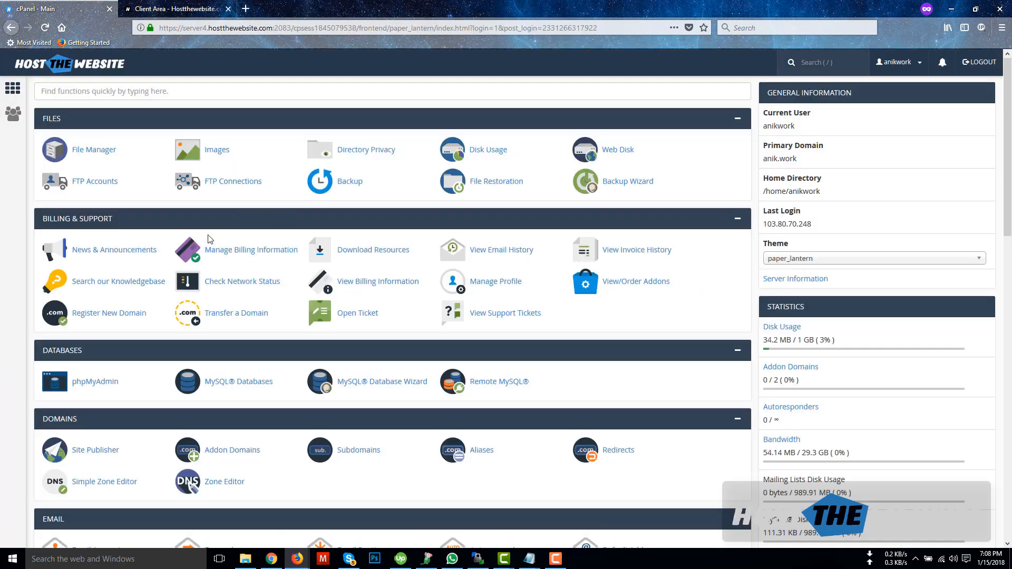
pyautogui.click(130, 91)
pyautogui.write('বো')
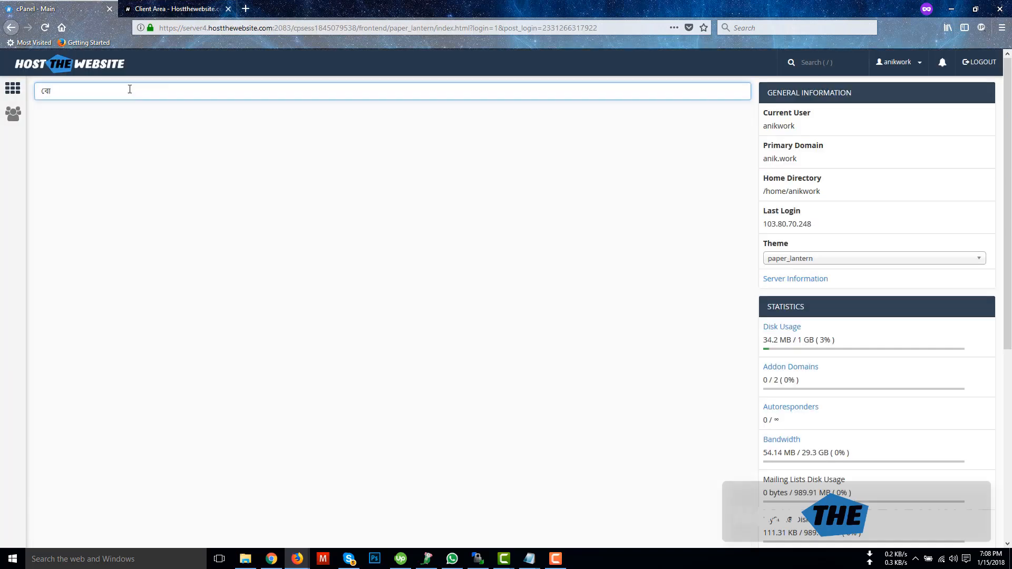
pyautogui.moveTo(530, 559)
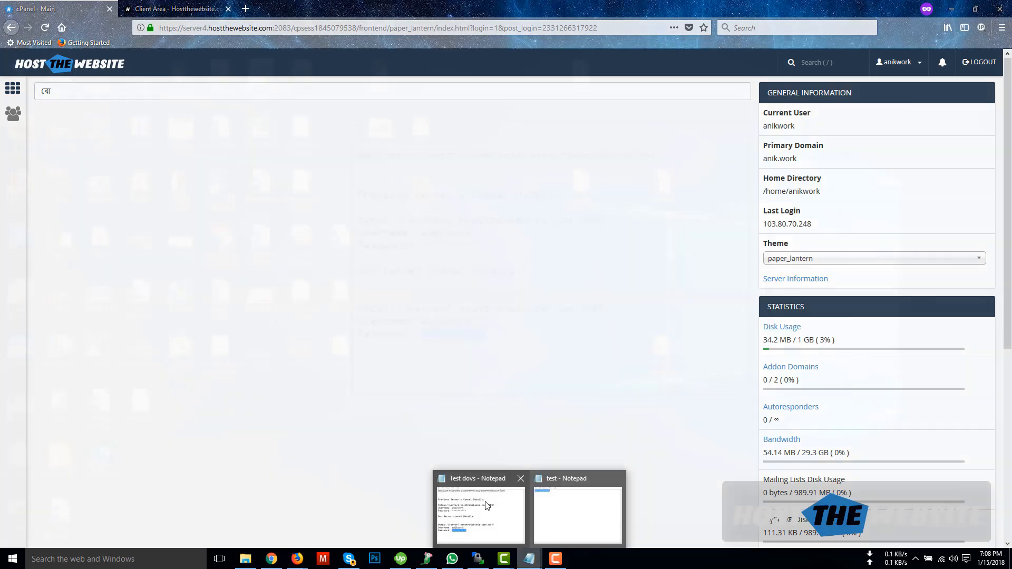
pyautogui.click(547, 531)
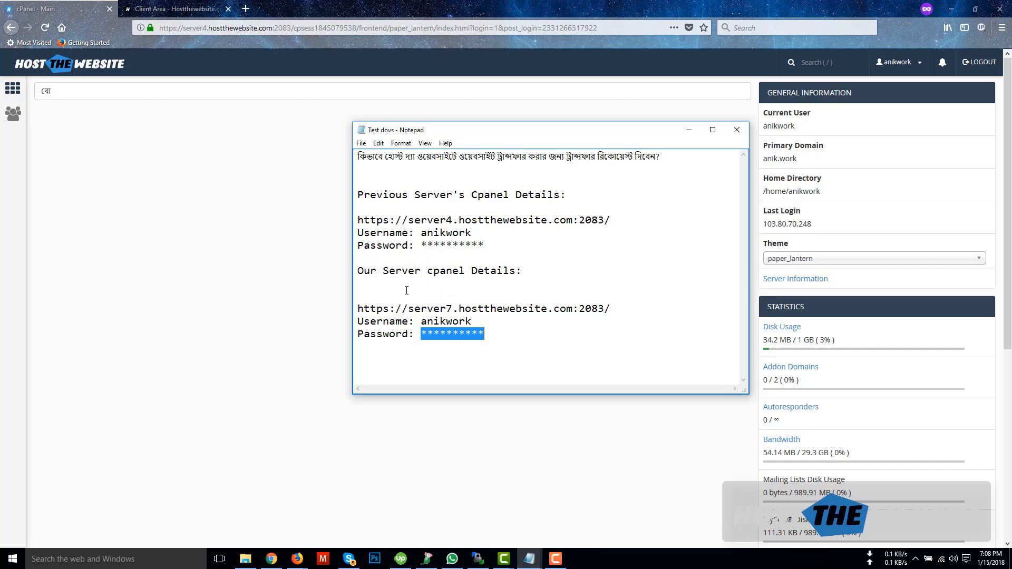
pyautogui.click(208, 251)
pyautogui.click(92, 95)
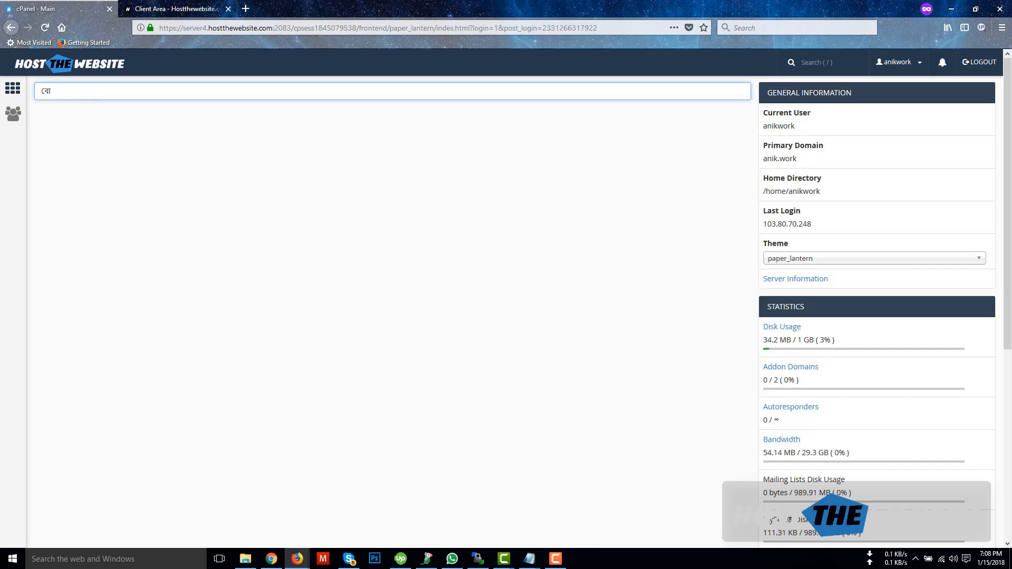
pyautogui.hotkey('alt', 'Tab')
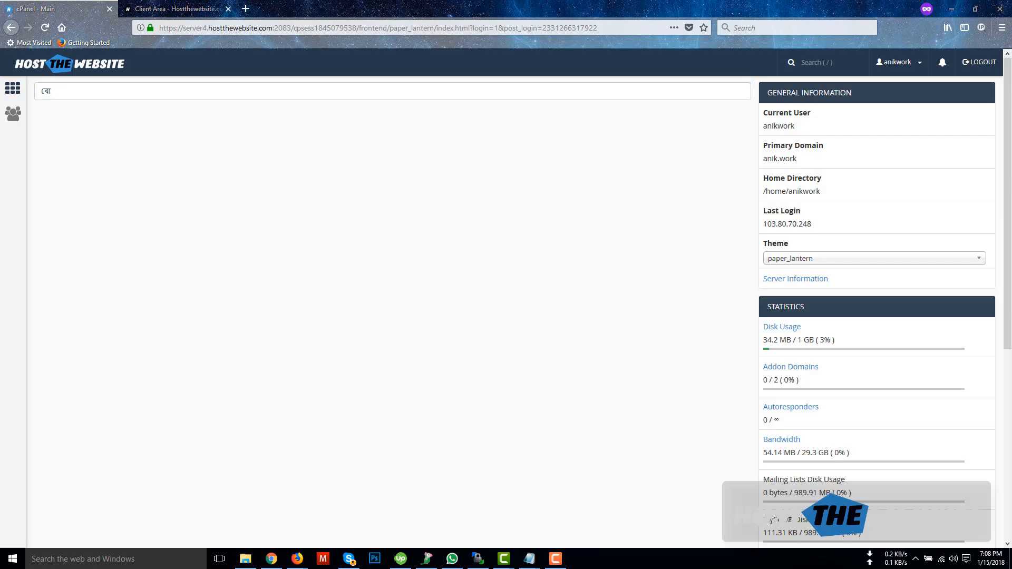
pyautogui.click(73, 91)
pyautogui.press('BackSpace')
pyautogui.press('BackSpace')
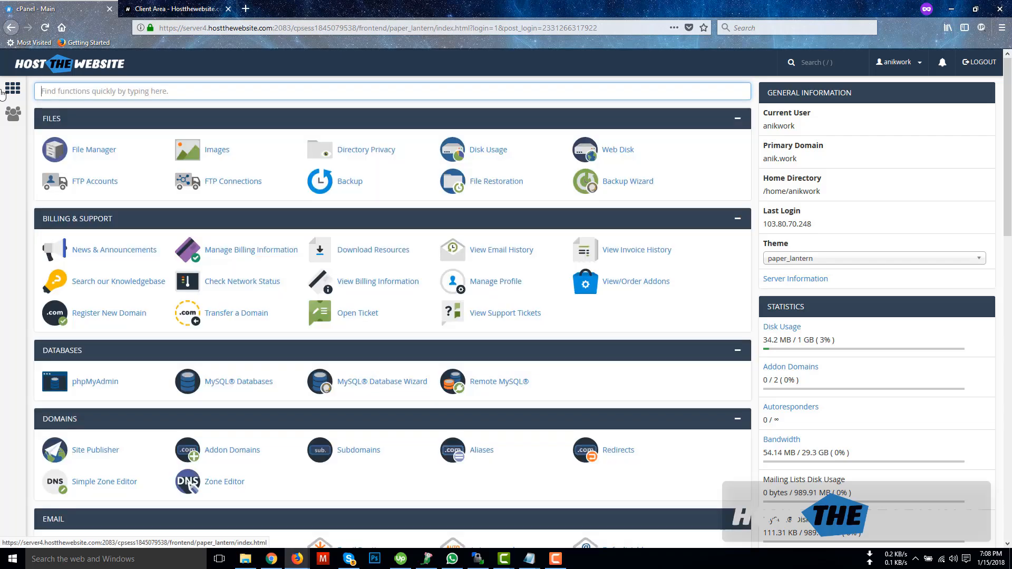
pyautogui.write('back')
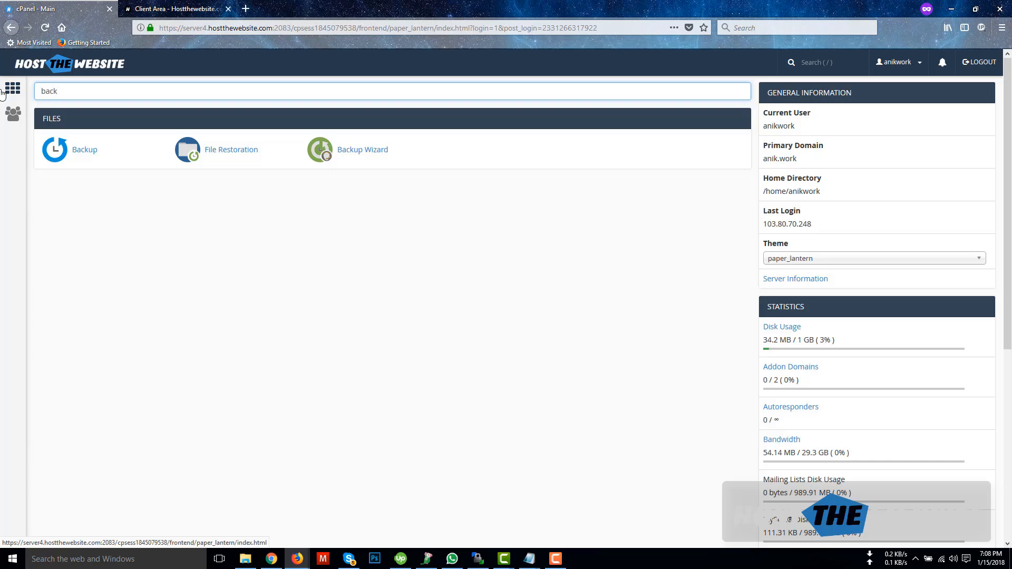
pyautogui.click(81, 151)
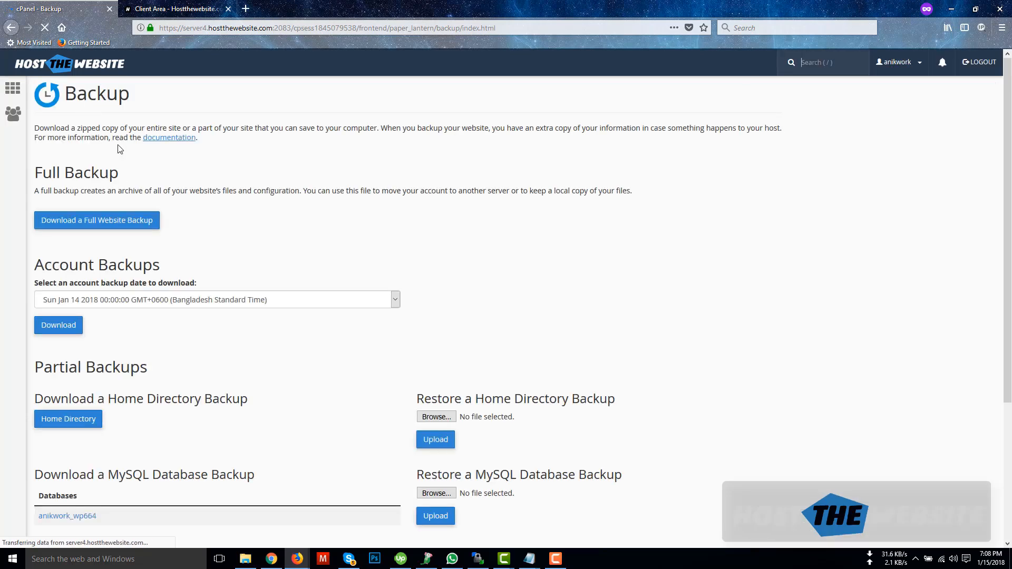
# Step: Start a full website backup with destination Remote FTP Server (passive mode transfer)
pyautogui.scroll(-4, 120, 150)
pyautogui.scroll(4, 83, 192)
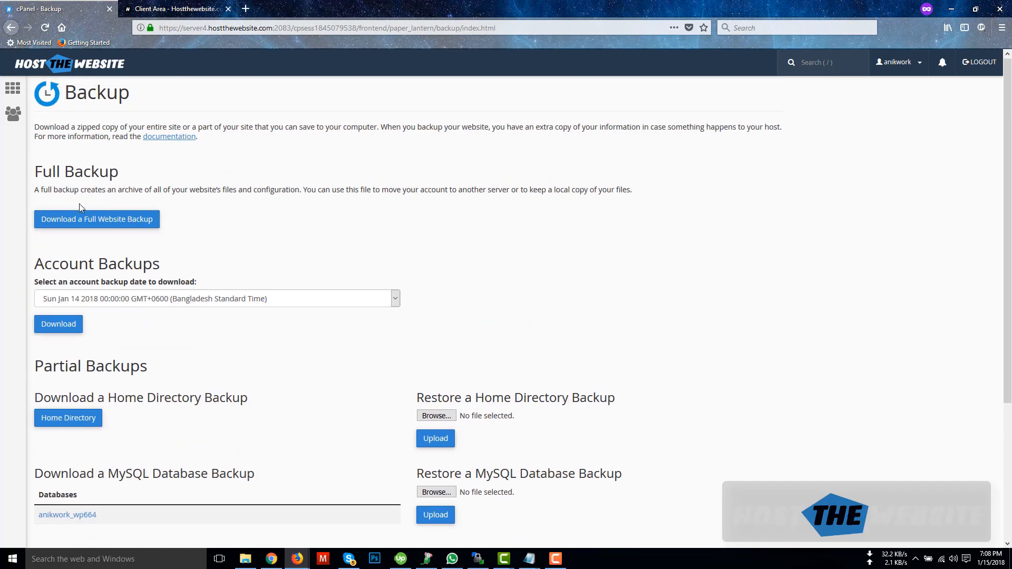
pyautogui.click(105, 221)
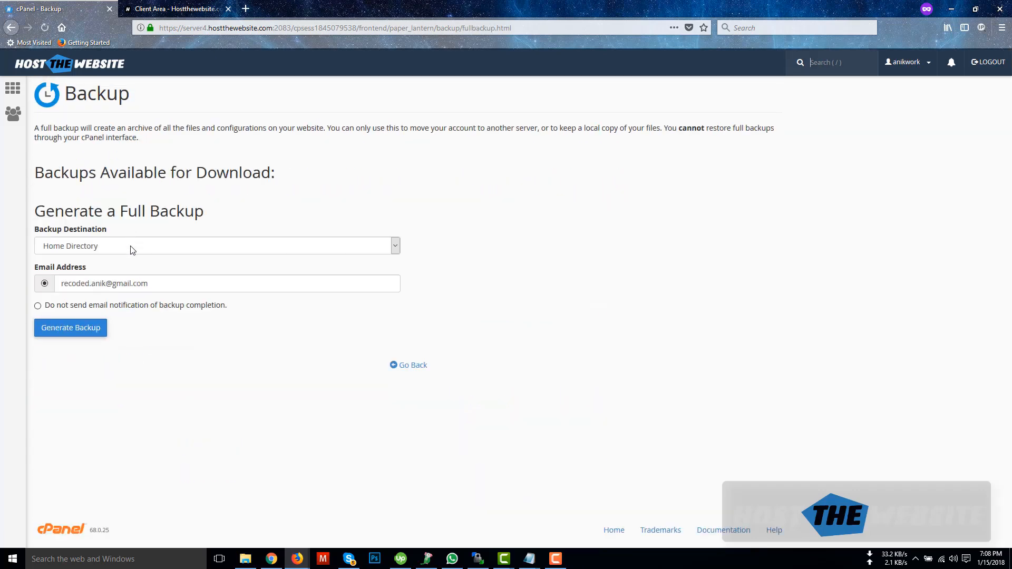
pyautogui.click(102, 249)
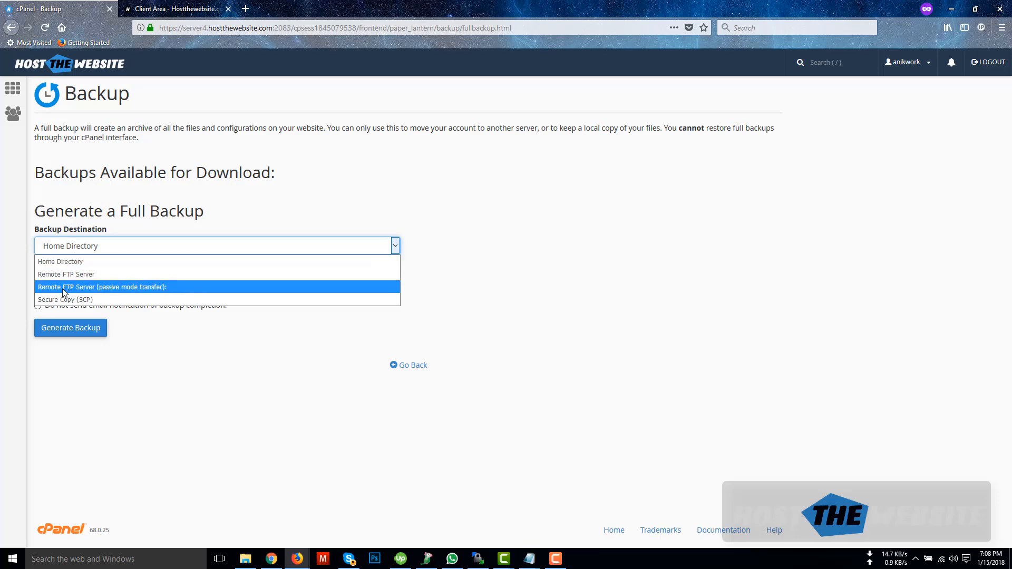
pyautogui.click(154, 286)
# Step: Copy the new server's IP 209.182.195.168 from the notes into Remote Server
pyautogui.click(159, 339)
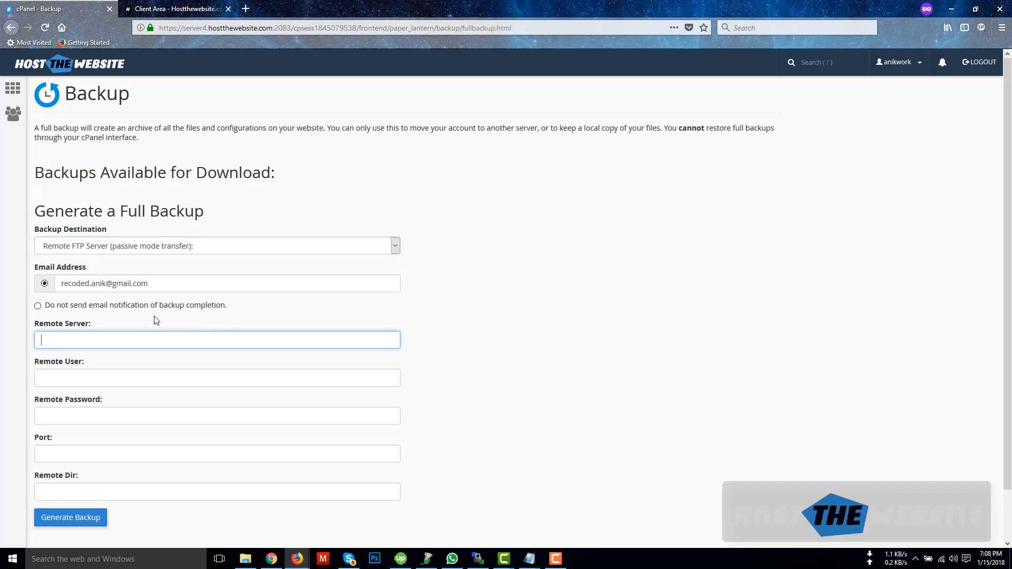
pyautogui.scroll(-2, 105, 306)
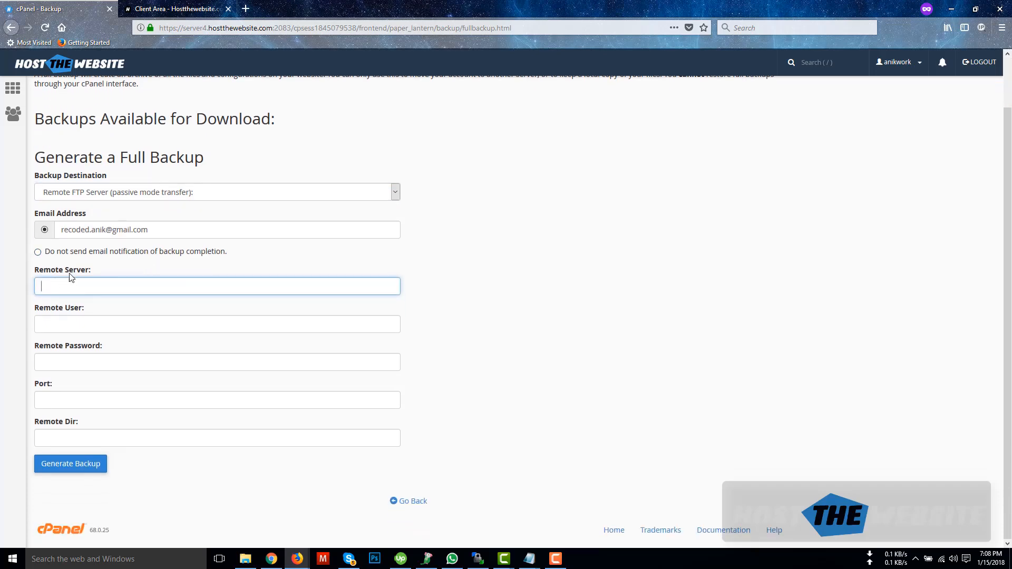
pyautogui.moveTo(94, 275); pyautogui.dragTo(36, 275)
pyautogui.click(86, 287)
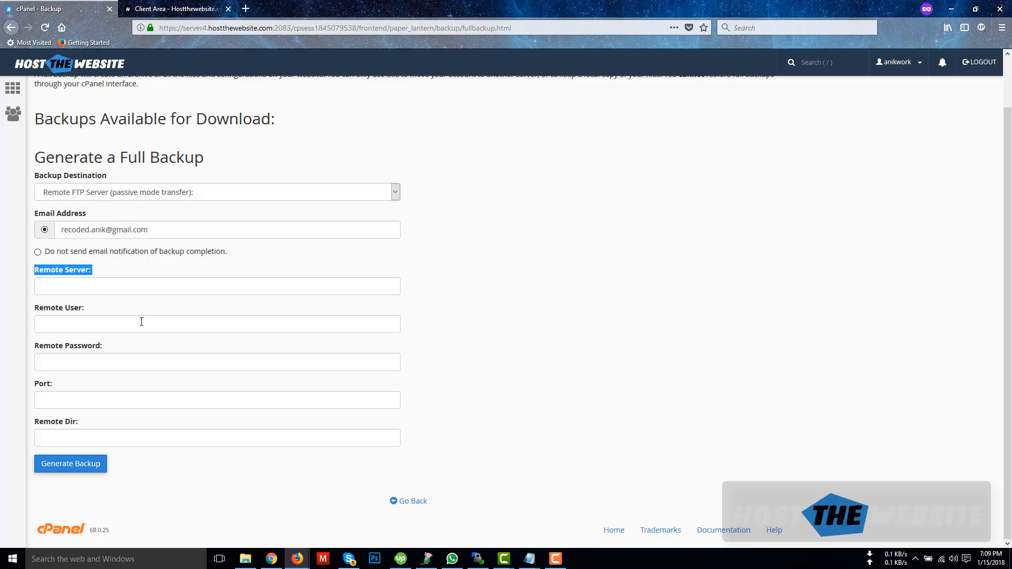
pyautogui.click(117, 287)
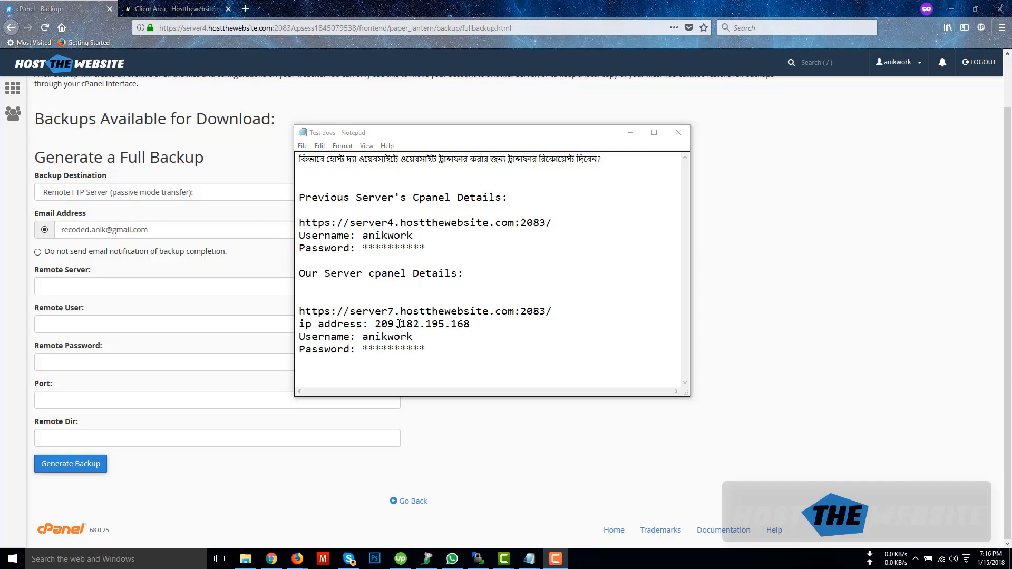
pyautogui.moveTo(469, 323); pyautogui.dragTo(375, 324)
pyautogui.hotkey('ctrl', 'c')
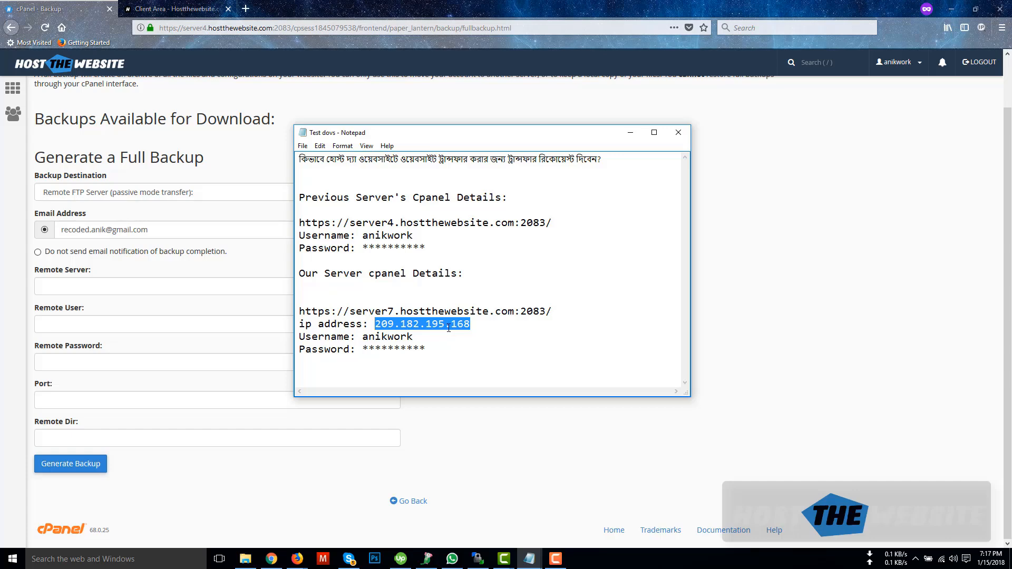
pyautogui.click(94, 286)
pyautogui.hotkey('ctrl', 'v')
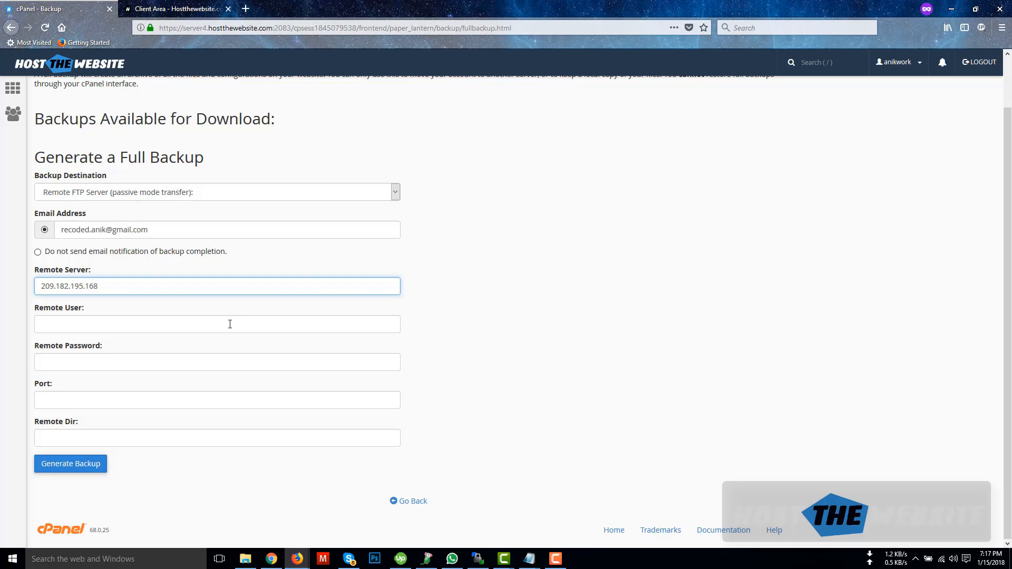
# Step: Copy the new server's username and password from the notes into Remote User and Remote Password
pyautogui.click(529, 559)
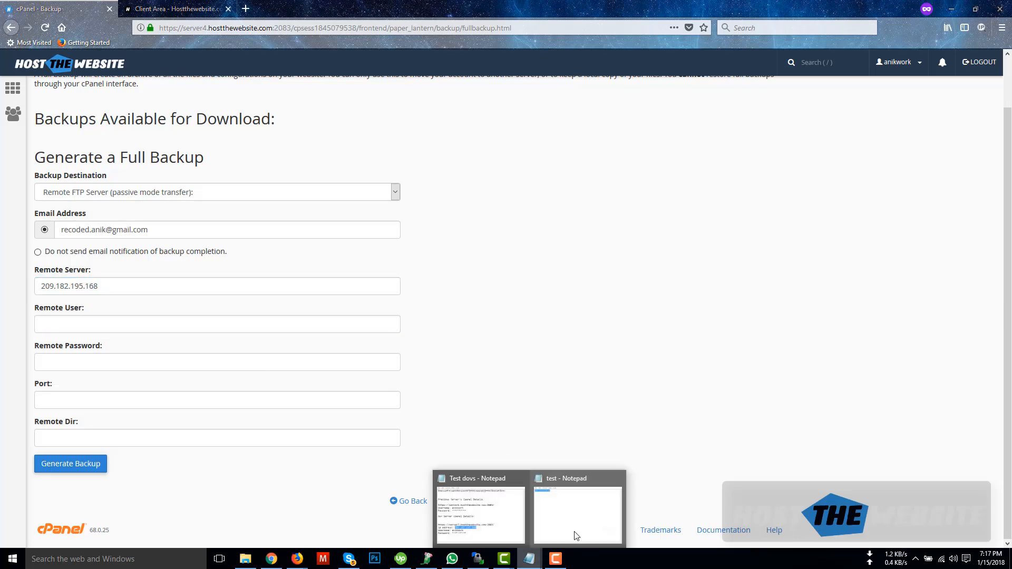
pyautogui.click(481, 512)
pyautogui.doubleClick(397, 338)
pyautogui.hotkey('ctrl', 'c')
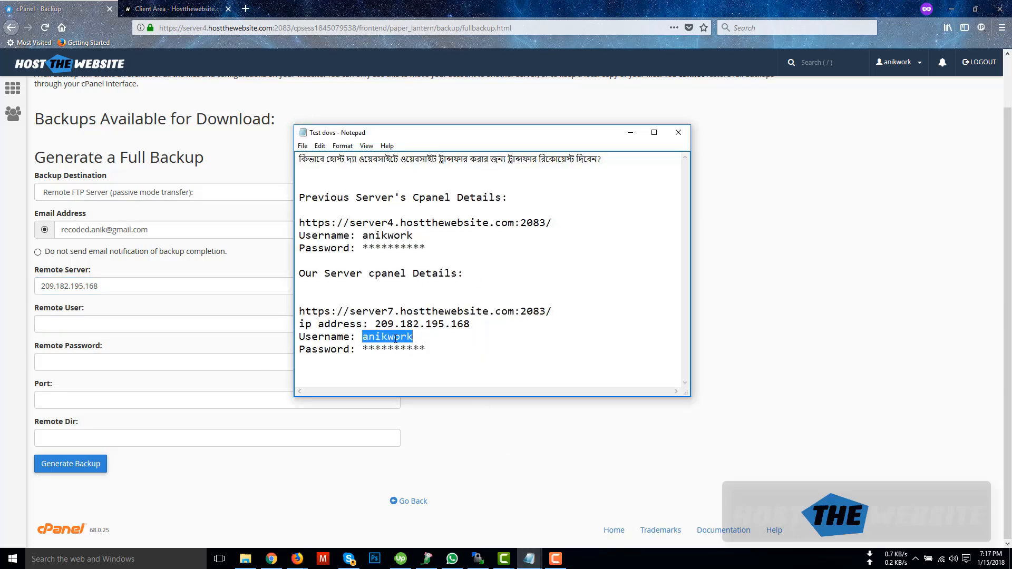
pyautogui.click(64, 328)
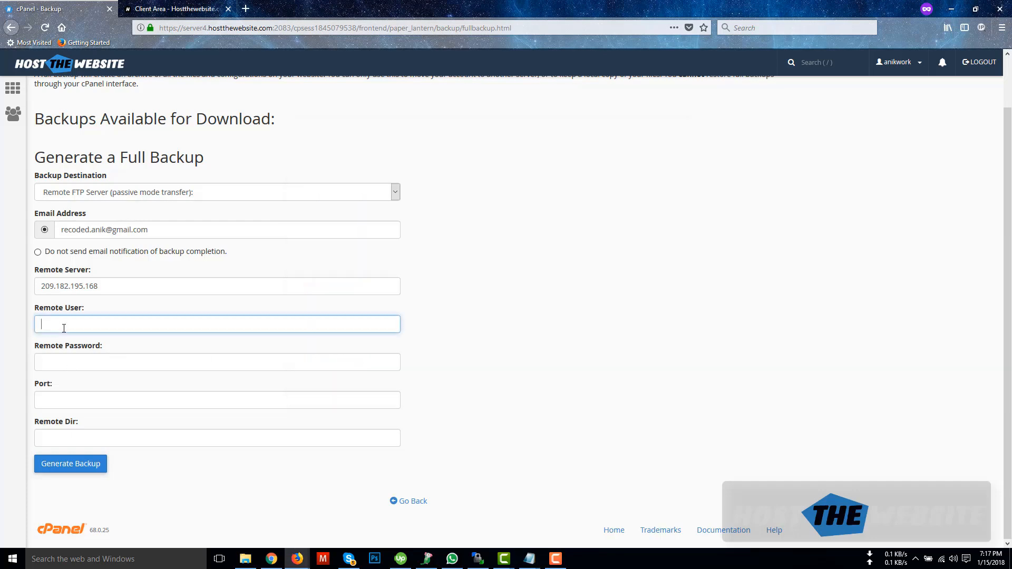
pyautogui.hotkey('ctrl', 'v')
pyautogui.hotkey('alt', 'Tab')
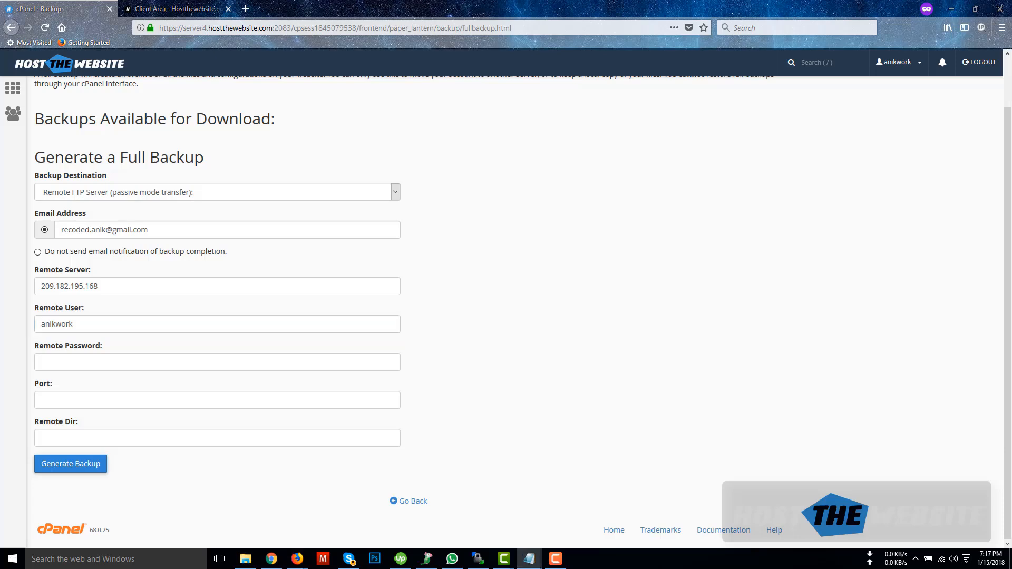
pyautogui.click(156, 359)
pyautogui.hotkey('ctrl', 'v')
# Step: Set the FTP port to 21 and generate the full backup
pyautogui.click(83, 404)
pyautogui.write('21')
pyautogui.click(65, 439)
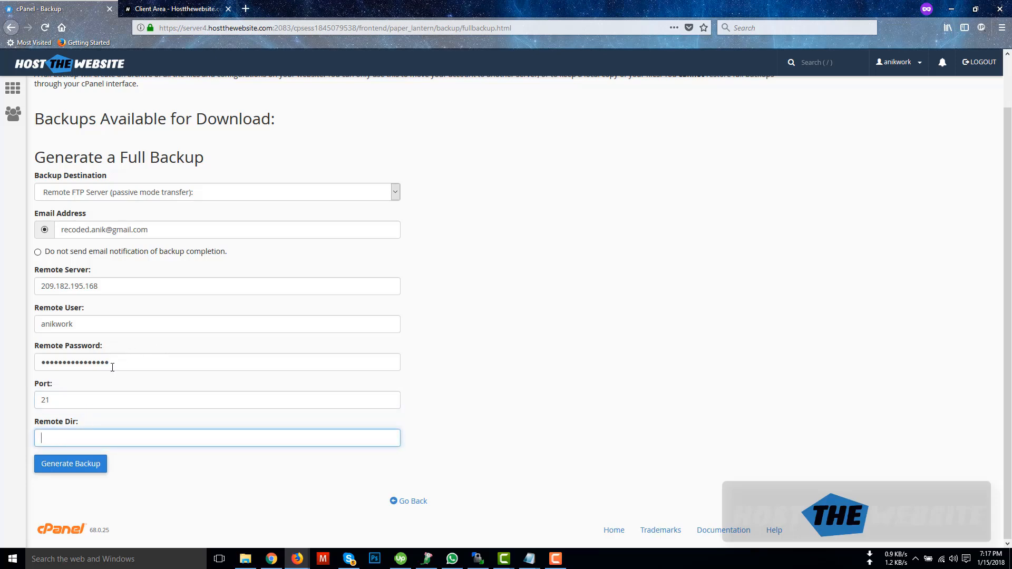
pyautogui.click(70, 469)
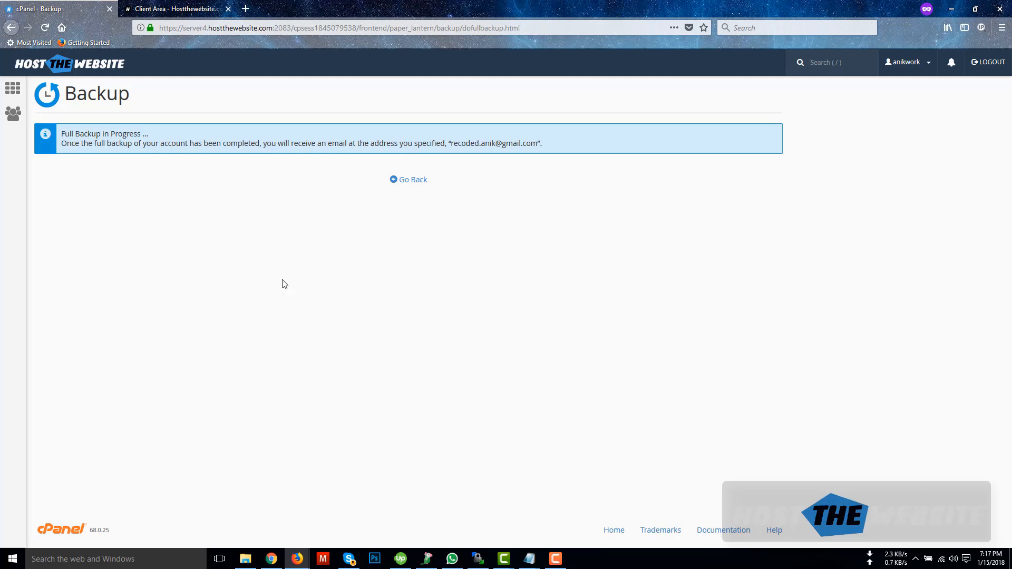
# Step: Go back from the Full Backup in Progress notice to the Generate a Full Backup page
pyautogui.click(410, 180)
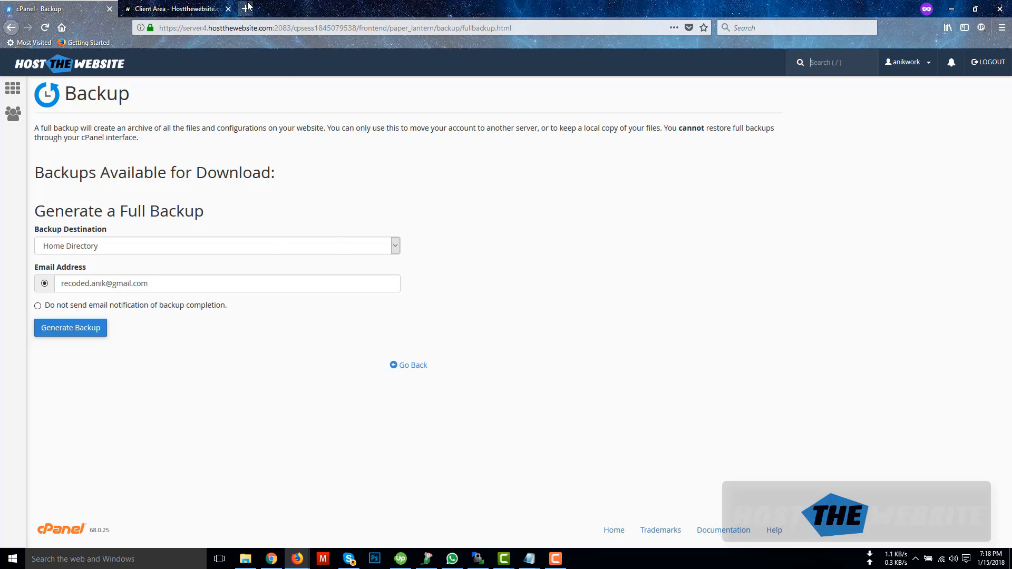
# Step: Confirm anik.work loads in a private tab, then return to the cPanel Backups Available for Download list
pyautogui.hotkey('ctrl', 't')
pyautogui.write('anik.work/')
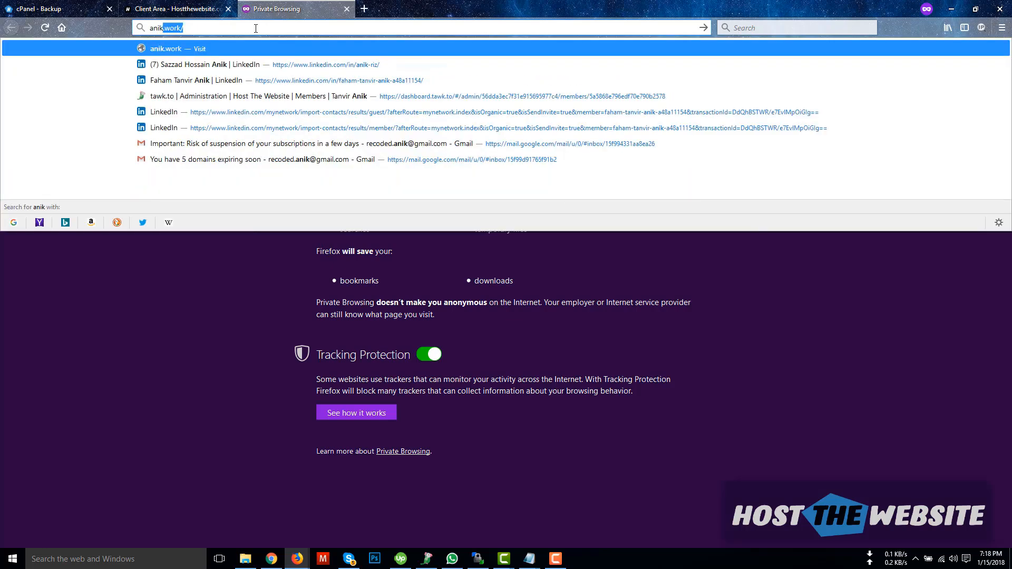
pyautogui.press('Return')
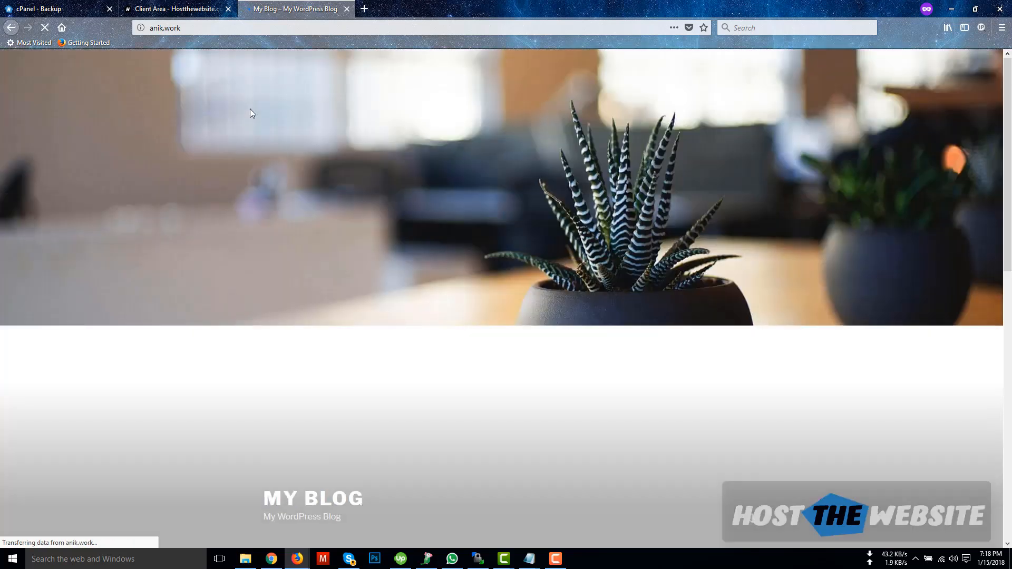
pyautogui.click(197, 28)
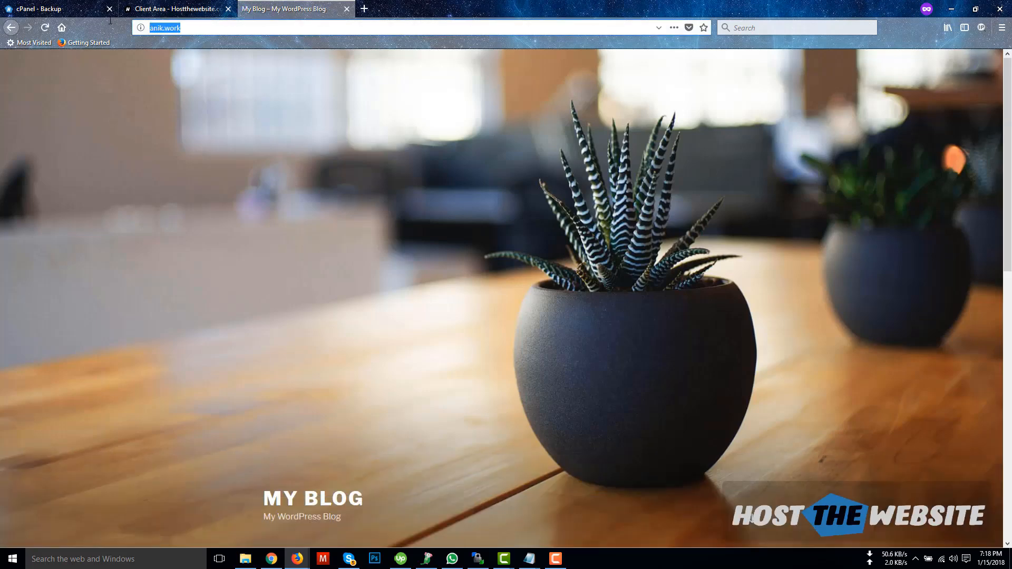
pyautogui.click(40, 9)
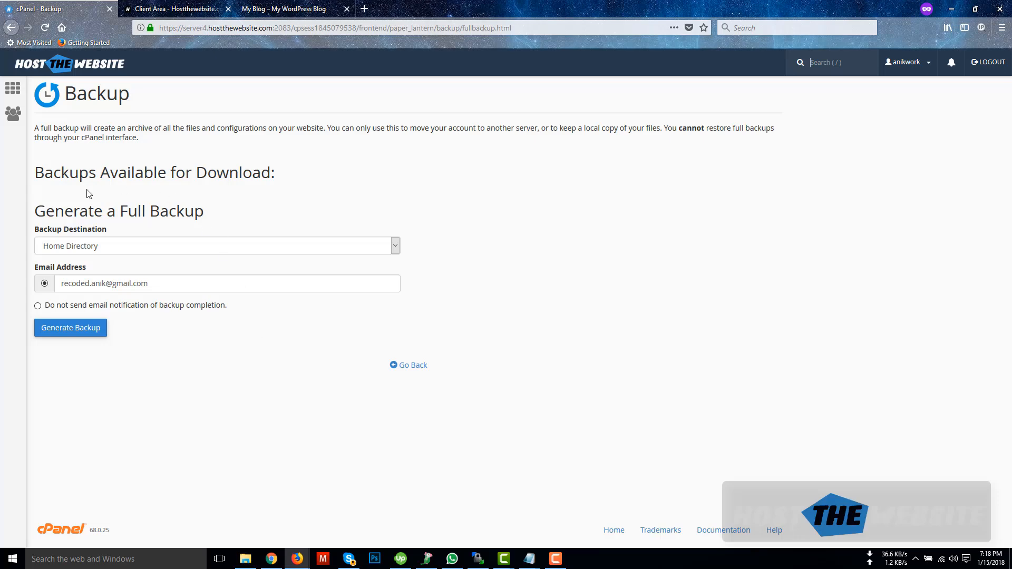
pyautogui.moveTo(38, 196); pyautogui.dragTo(259, 179)
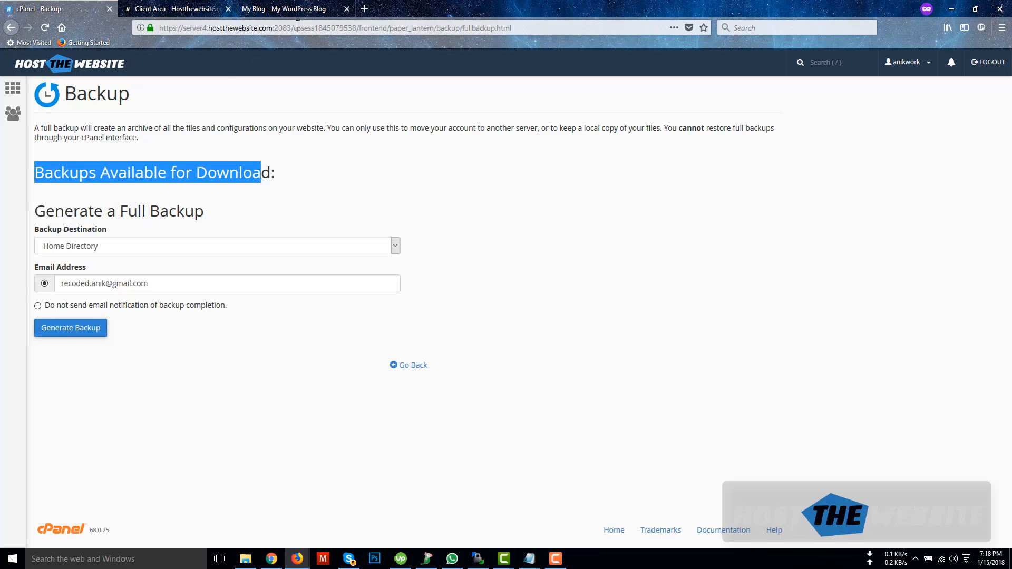
# Step: Load the new server7 cPanel :2083 login page using the address copied from the notes
pyautogui.click(364, 9)
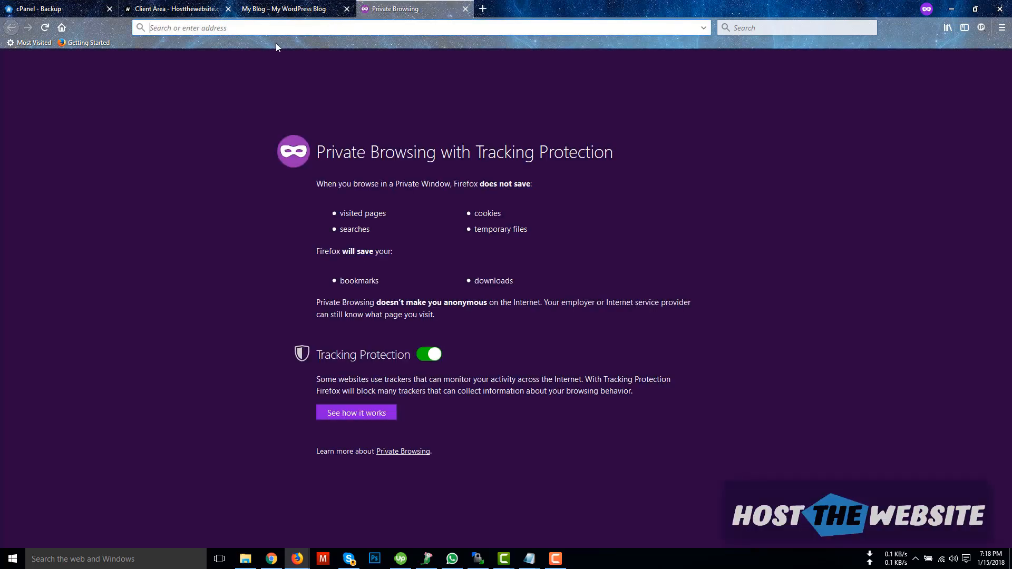
pyautogui.write('server4.hostthewebsite.com/')
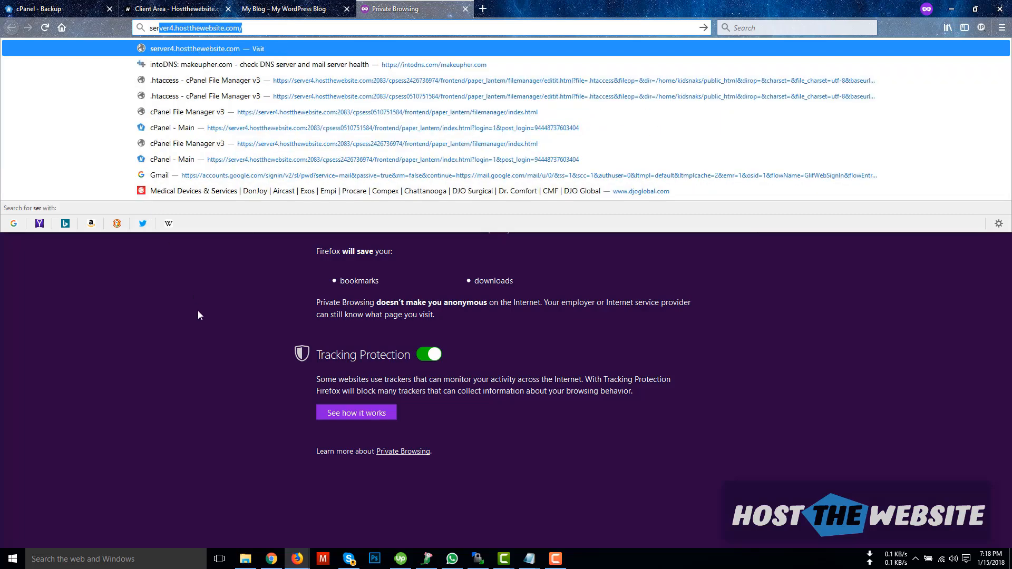
pyautogui.click(197, 315)
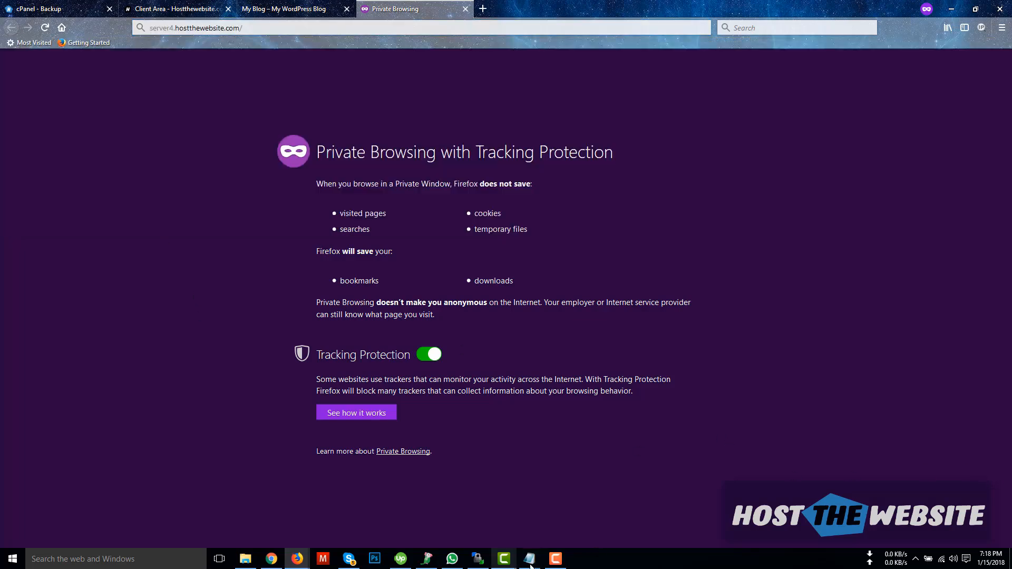
pyautogui.moveTo(529, 560)
pyautogui.click(480, 508)
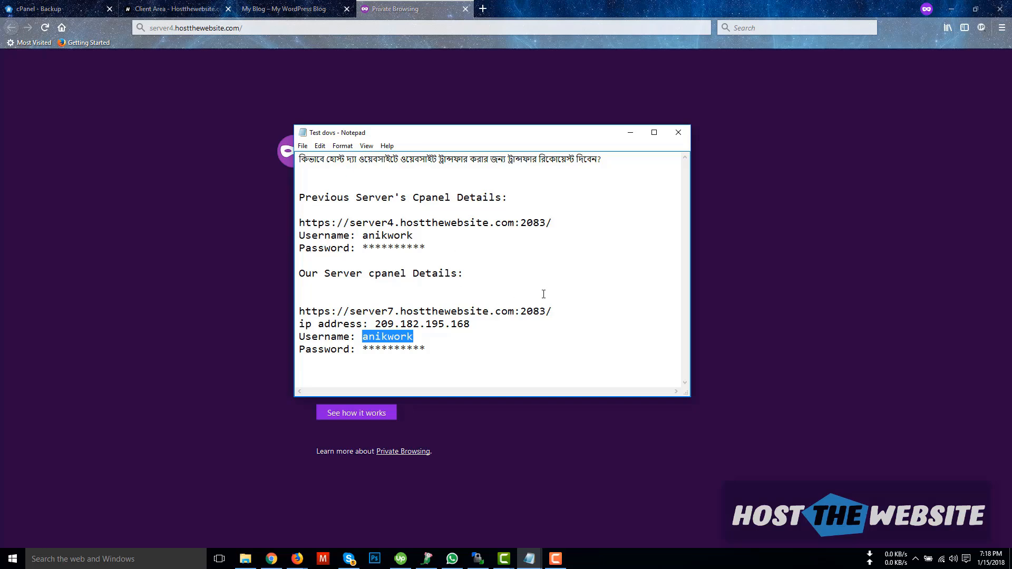
pyautogui.moveTo(564, 315); pyautogui.dragTo(297, 311)
pyautogui.click(563, 312)
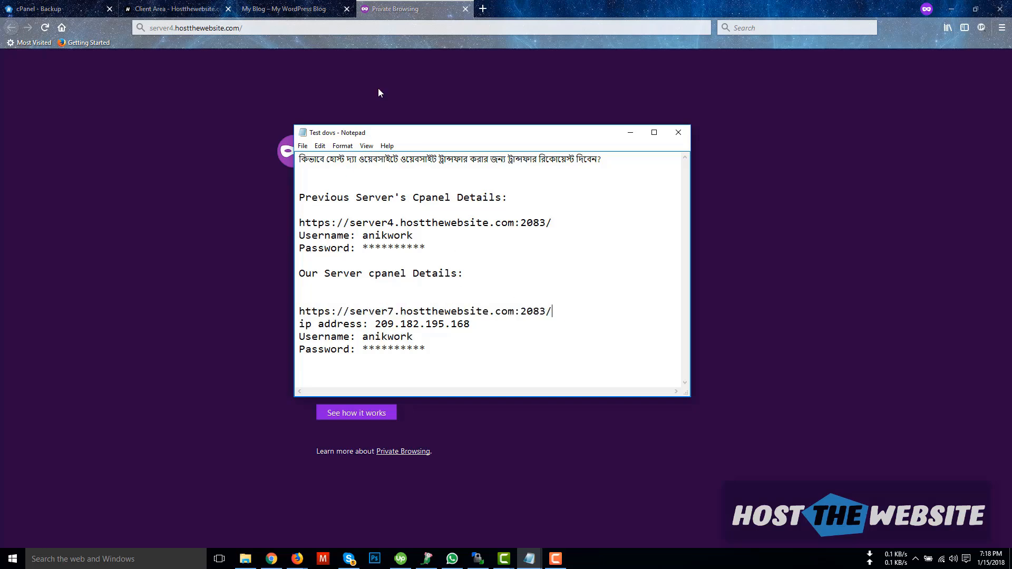
pyautogui.moveTo(559, 312); pyautogui.dragTo(284, 319)
pyautogui.moveTo(556, 312); pyautogui.dragTo(282, 313)
pyautogui.hotkey('ctrl', 'c')
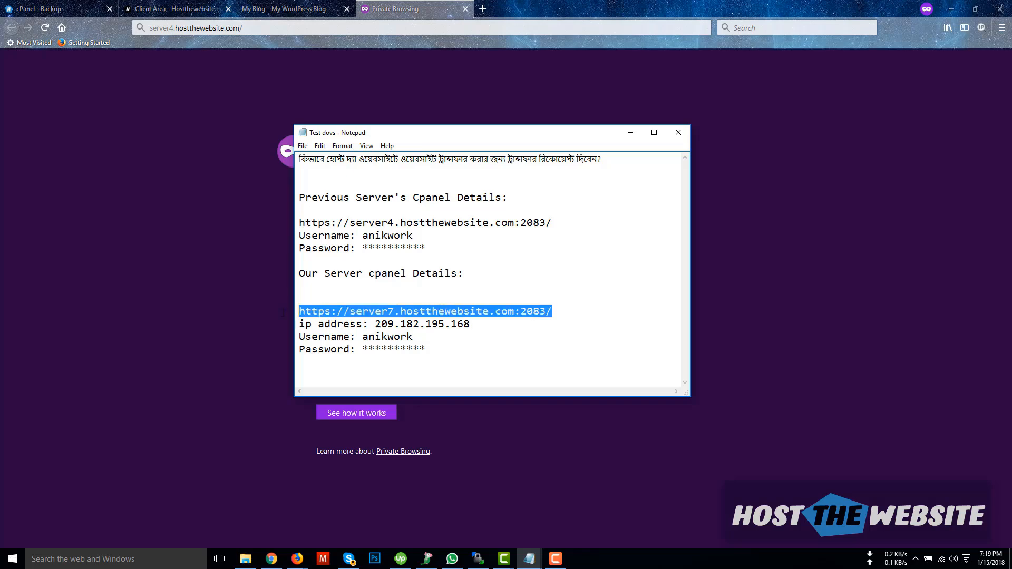
pyautogui.click(276, 28)
pyautogui.hotkey('ctrl', 'v')
pyautogui.hotkey('ctrl', 'a')
pyautogui.hotkey('ctrl', 'v')
pyautogui.press('Return')
# Step: Log in to server7 cPanel with the username and password copied from the notes
pyautogui.moveTo(529, 559)
pyautogui.click(481, 516)
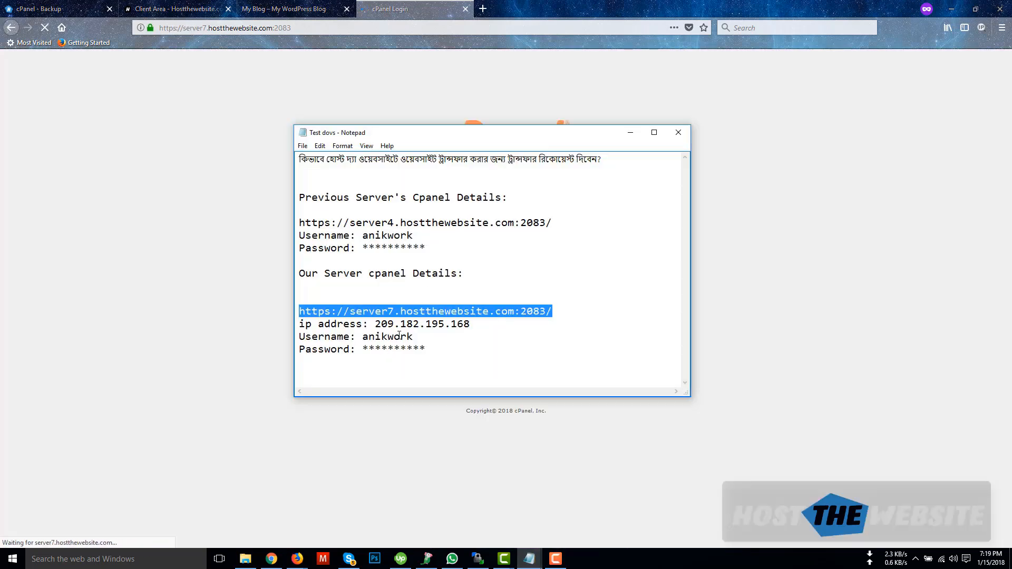
pyautogui.doubleClick(396, 336)
pyautogui.hotkey('ctrl', 'c')
pyautogui.hotkey('alt', 'Tab')
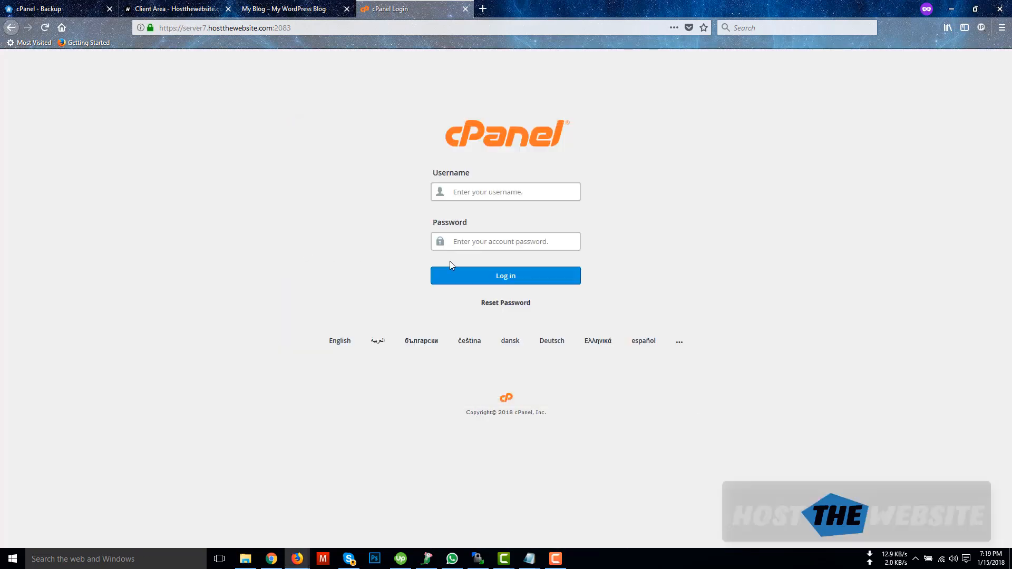
pyautogui.click(463, 193)
pyautogui.hotkey('ctrl', 'v')
pyautogui.hotkey('alt', 'Tab')
pyautogui.hotkey('alt', 'Tab')
pyautogui.click(501, 242)
pyautogui.hotkey('ctrl', 'v')
pyautogui.click(501, 277)
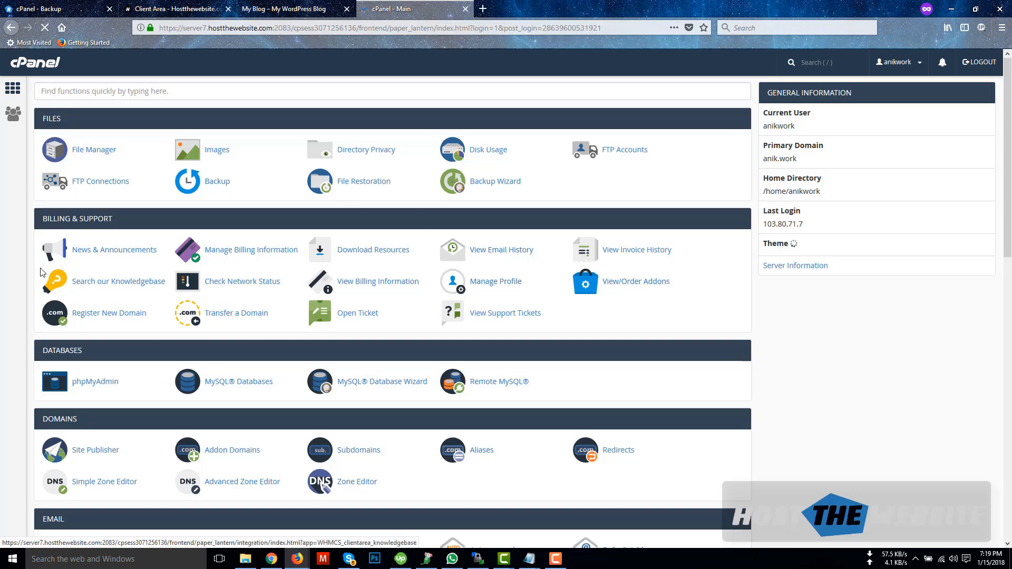
# Step: In server7 File Manager, check backup-1.15.2018_19-19-11_anikwork.tar.gz (9.65 MB) sits in the home directory
pyautogui.click(87, 149)
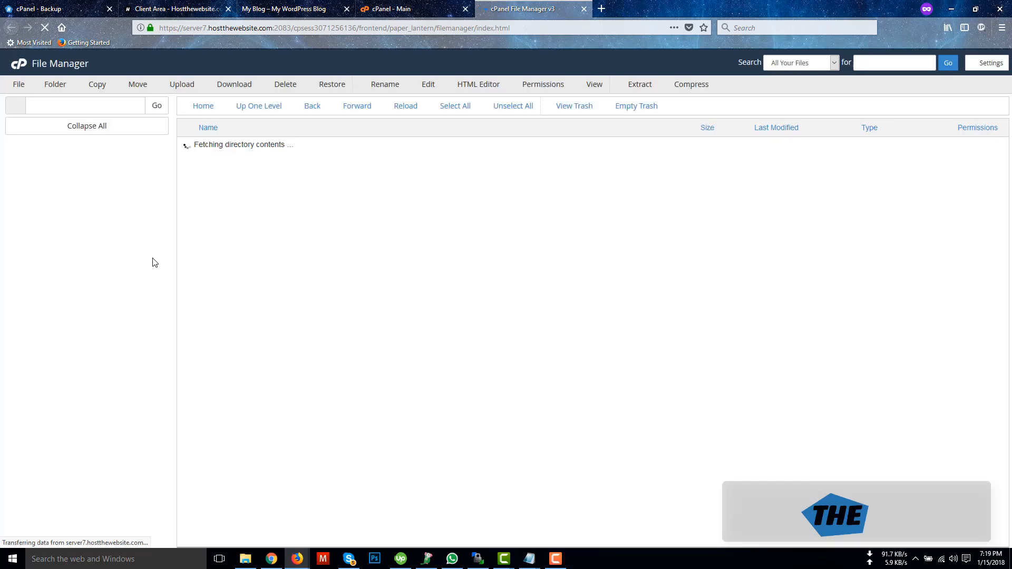
pyautogui.click(210, 293)
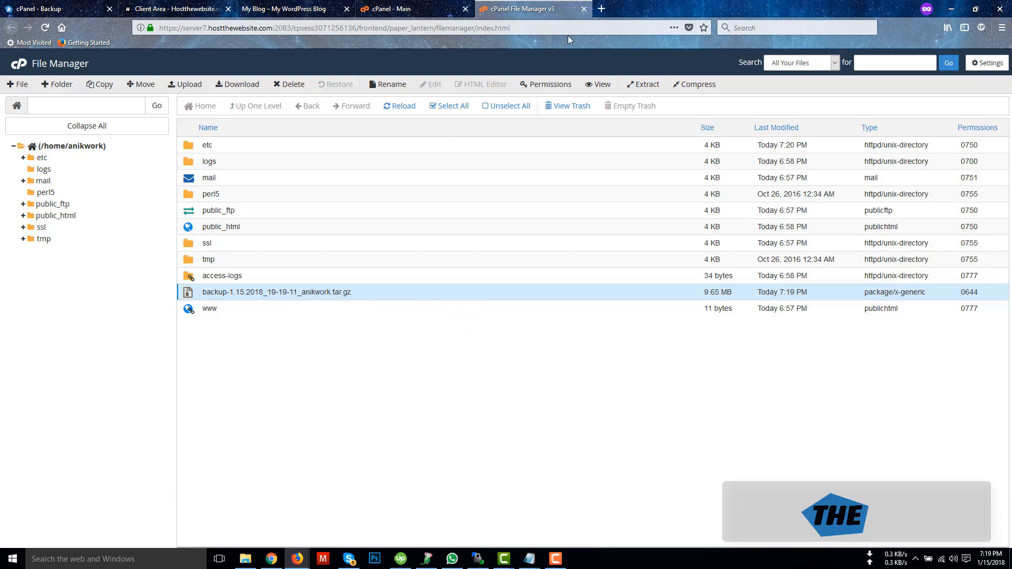
# Step: Open a new Support department ticket with subject 'Transfer Request of anik.work'
pyautogui.click(174, 8)
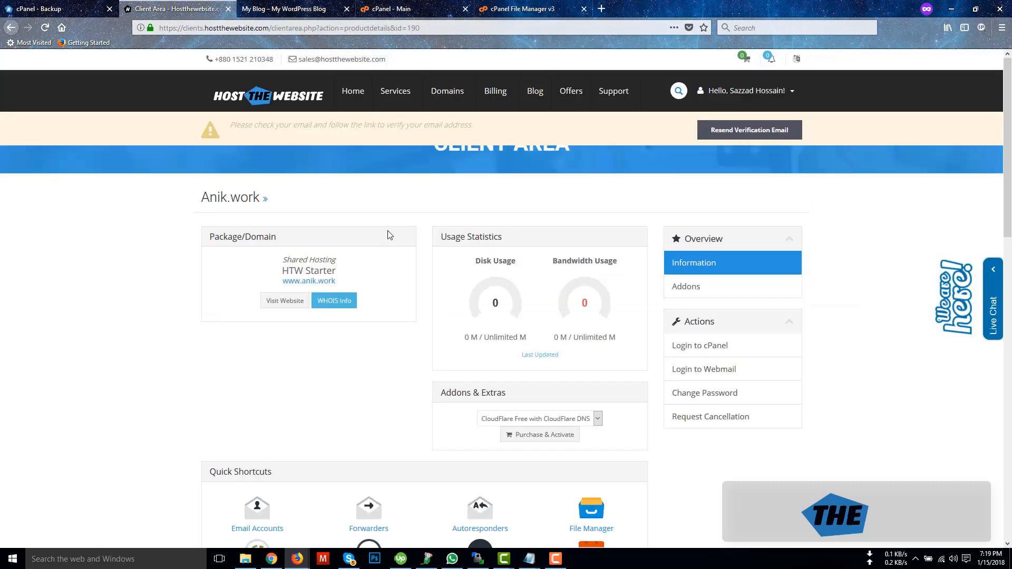
pyautogui.moveTo(442, 102)
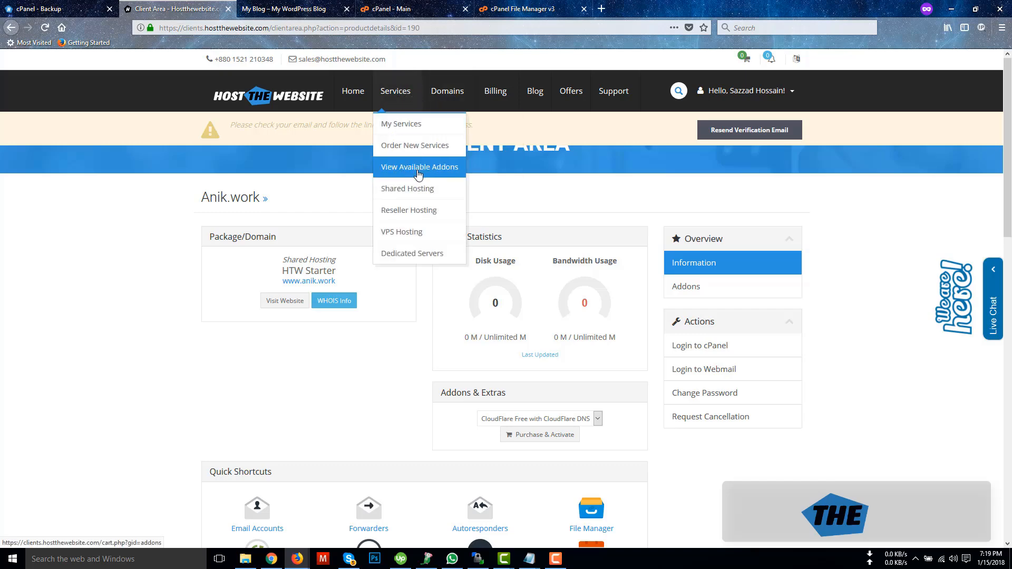
pyautogui.moveTo(502, 94)
pyautogui.moveTo(623, 96)
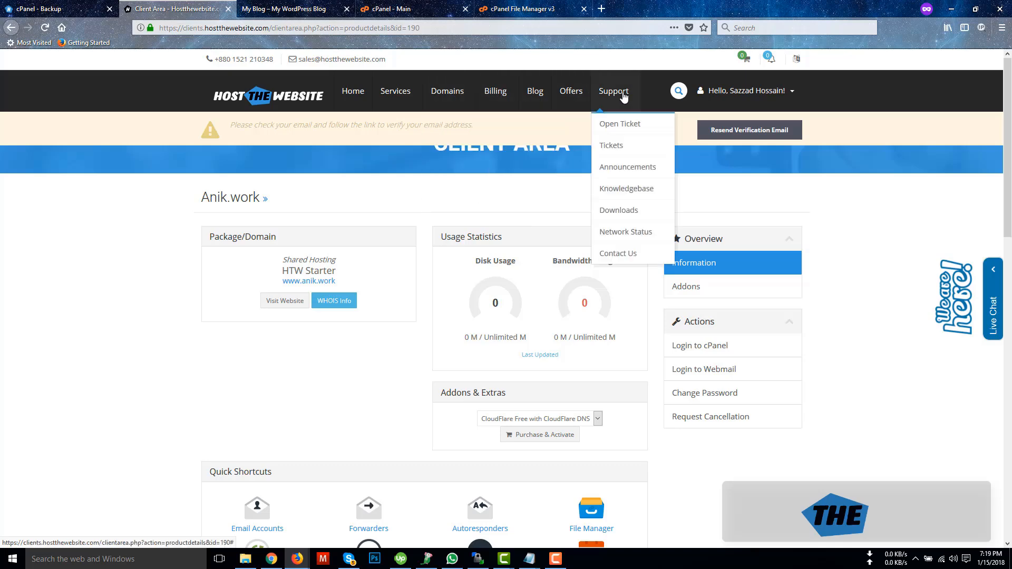
pyautogui.click(629, 126)
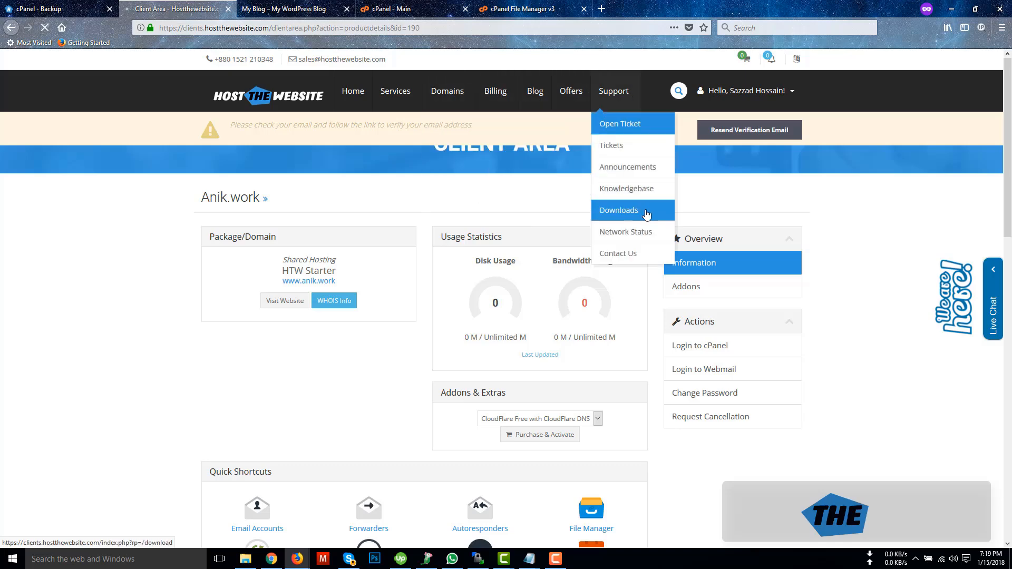
pyautogui.click(265, 270)
pyautogui.click(358, 291)
pyautogui.write('Transfer Requ')
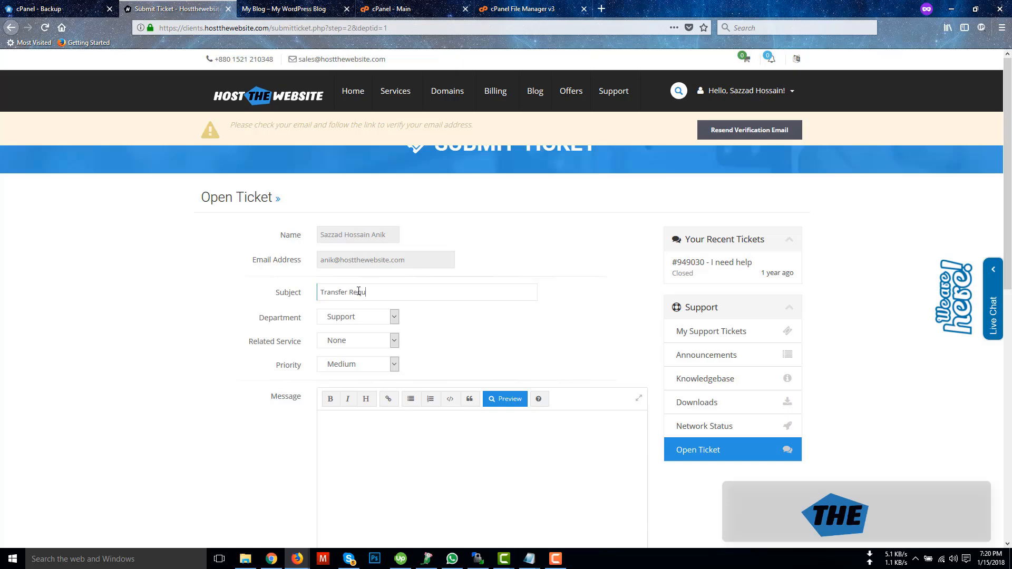
pyautogui.write('est of anik.work')
# Step: Link the ticket to the active anik.work service and keep priority at Medium
pyautogui.click(342, 341)
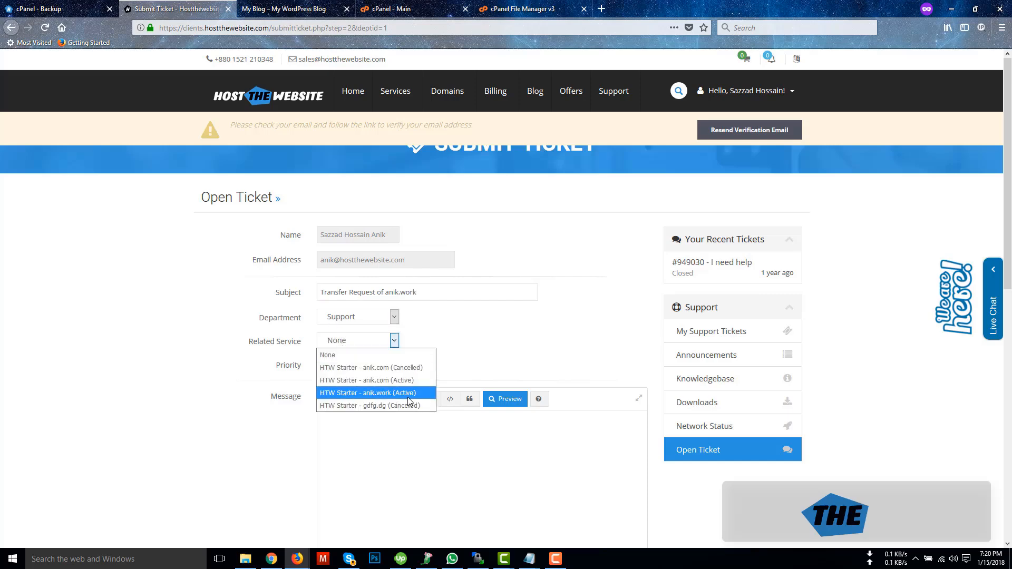
pyautogui.click(387, 400)
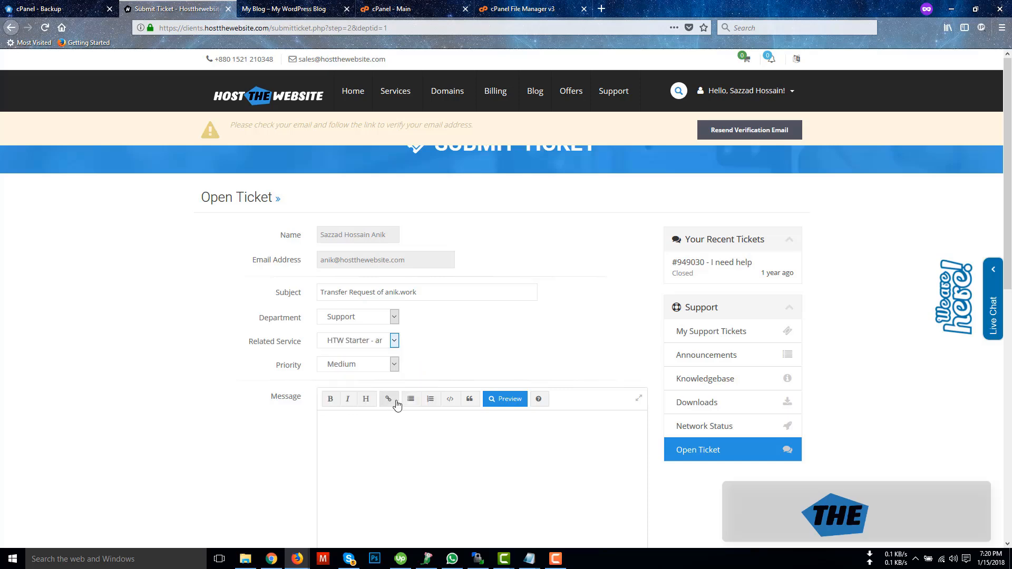
pyautogui.scroll(-2, 395, 402)
pyautogui.click(364, 283)
pyautogui.click(363, 283)
pyautogui.click(367, 310)
pyautogui.click(367, 311)
pyautogui.scroll(-1, 367, 312)
pyautogui.scroll(-2, 368, 312)
pyautogui.click(379, 300)
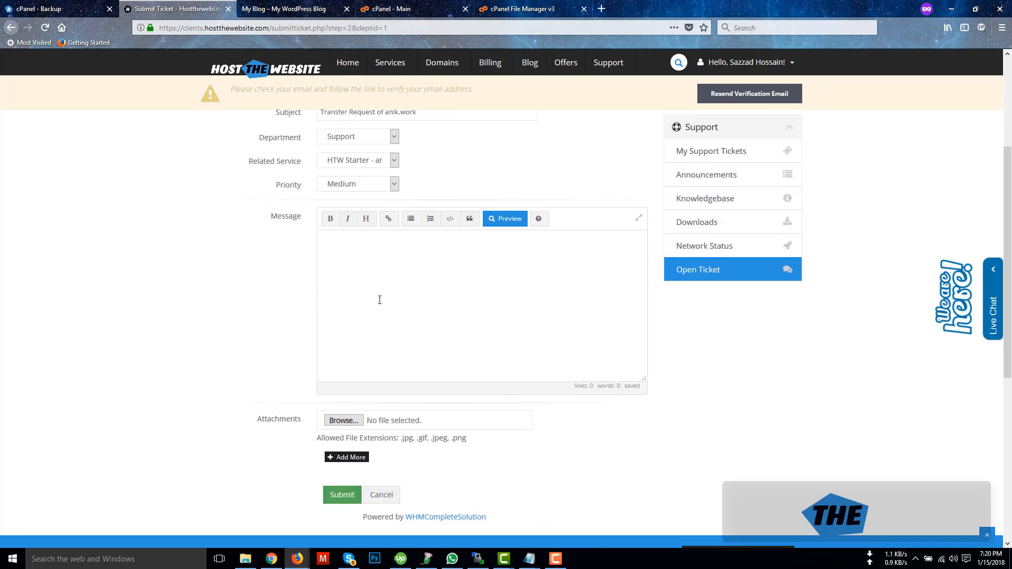
# Step: Write a greeting and a paragraph requesting transfer of the previous hosting, noting the cPanel backup was sent
pyautogui.write('Hello.')
pyautogui.press('Return')
pyautogui.press('Return')
pyautogui.write('I wan')
pyautogui.write('rt')
pyautogui.press('BackSpace')
pyautogui.press('BackSpace')
pyautogui.write('t to transfer my prvi')
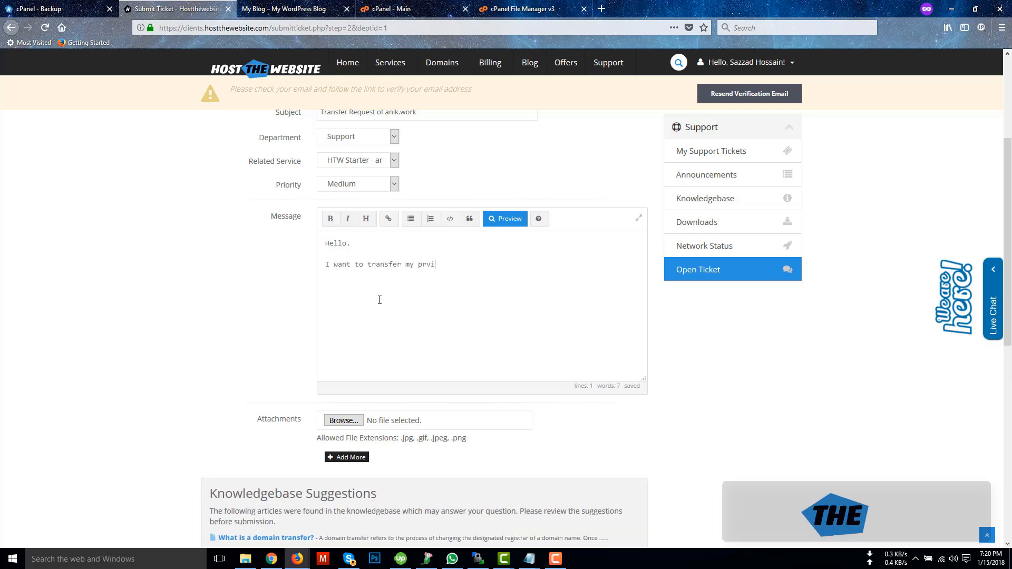
pyautogui.write('ous hosting to')
pyautogui.write('evious hosting t')
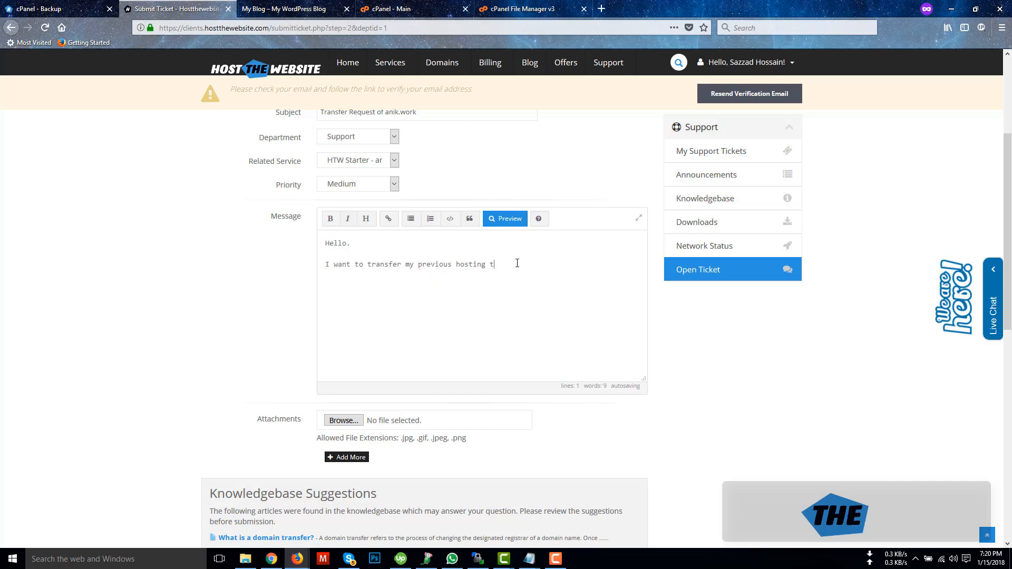
pyautogui.press('BackSpace')
pyautogui.press('BackSpace')
pyautogui.write('. I have already sent the')
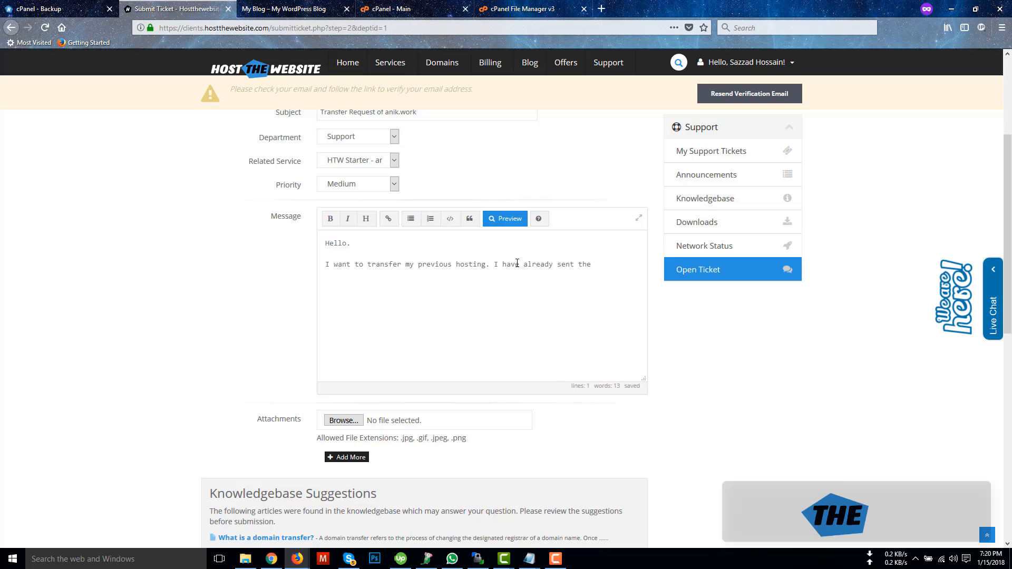
pyautogui.write(' cpanel back')
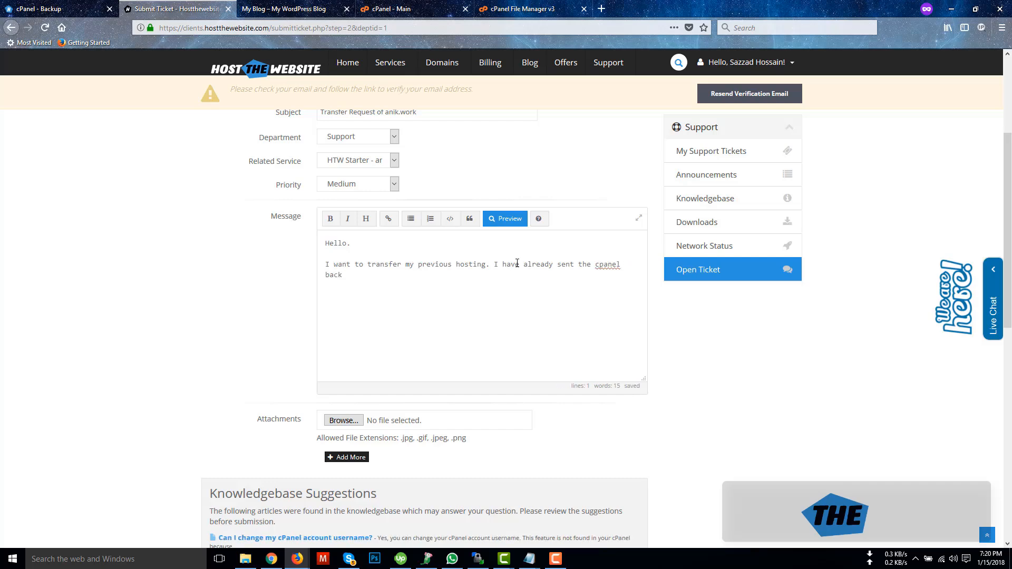
pyautogui.write('up to my newly ordered Shared hosting cpanel.')
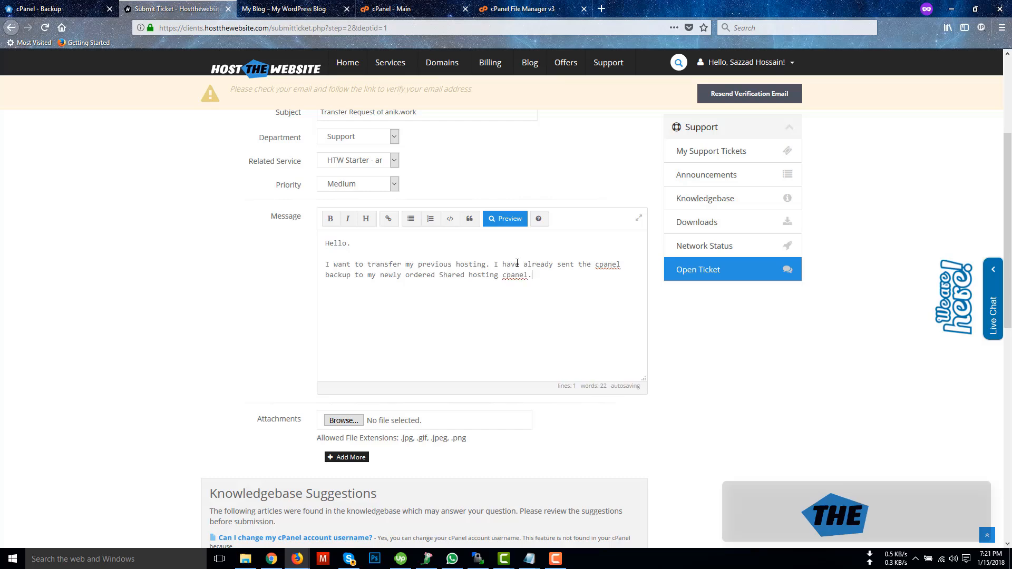
pyautogui.press('Return')
# Step: Add 'Please Transfer that.' and a 'Regards' sign-off with the sender's name
pyautogui.write('Please Transfer tht')
pyautogui.press('BackSpace')
pyautogui.write('.')
pyautogui.press('Return')
pyautogui.press('Return')
pyautogui.write('Regards')
pyautogui.press('Return')
pyautogui.write('Sazzad')
pyautogui.scroll(-8, 520, 322)
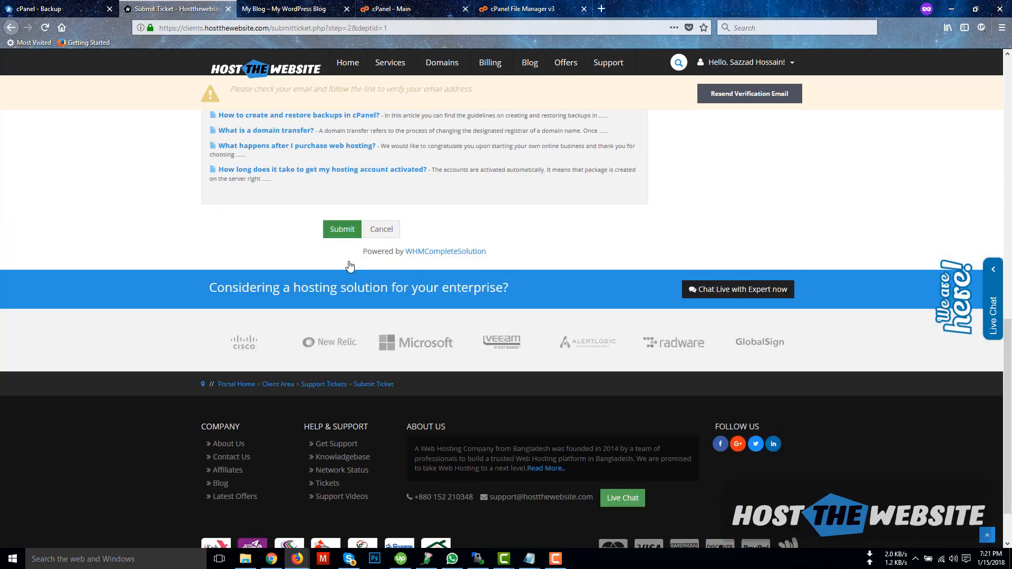
pyautogui.scroll(2, 350, 266)
pyautogui.click(342, 288)
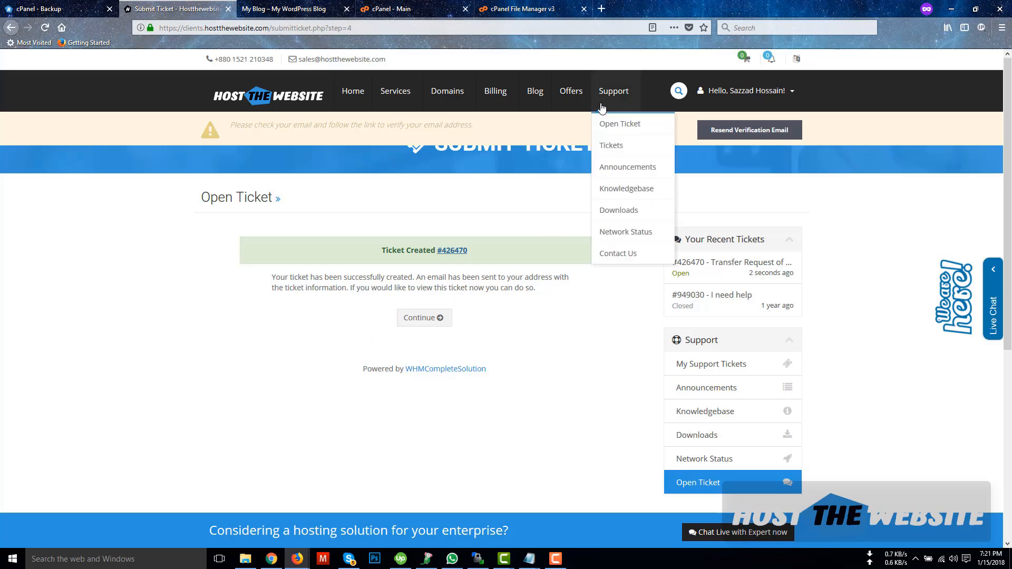
pyautogui.click(616, 94)
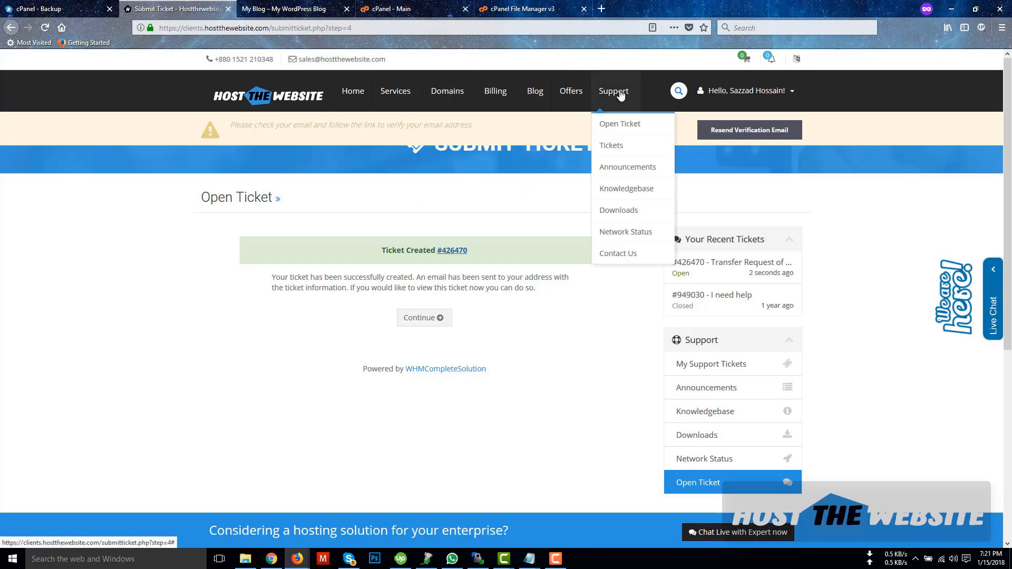
pyautogui.click(630, 153)
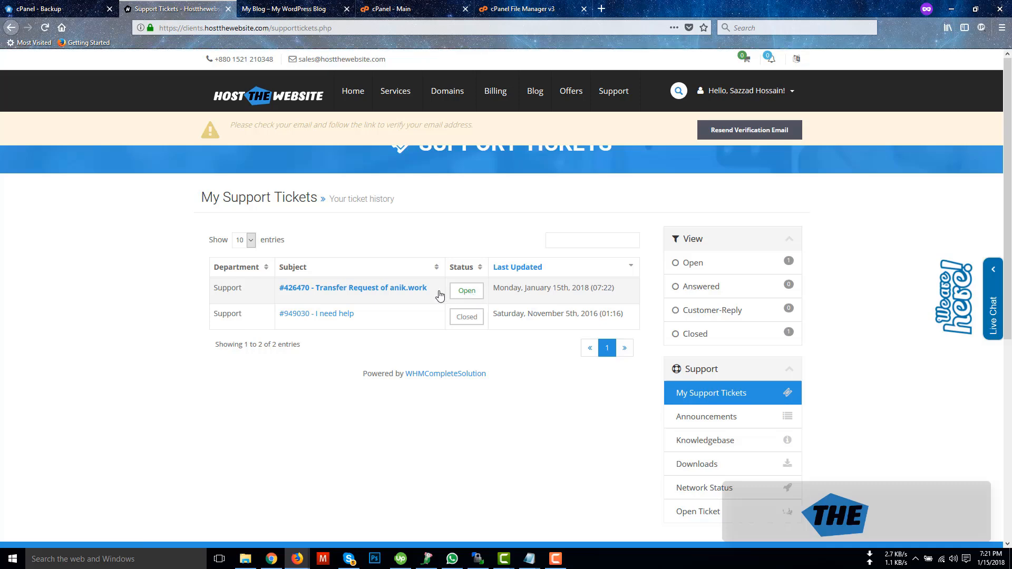
pyautogui.click(392, 289)
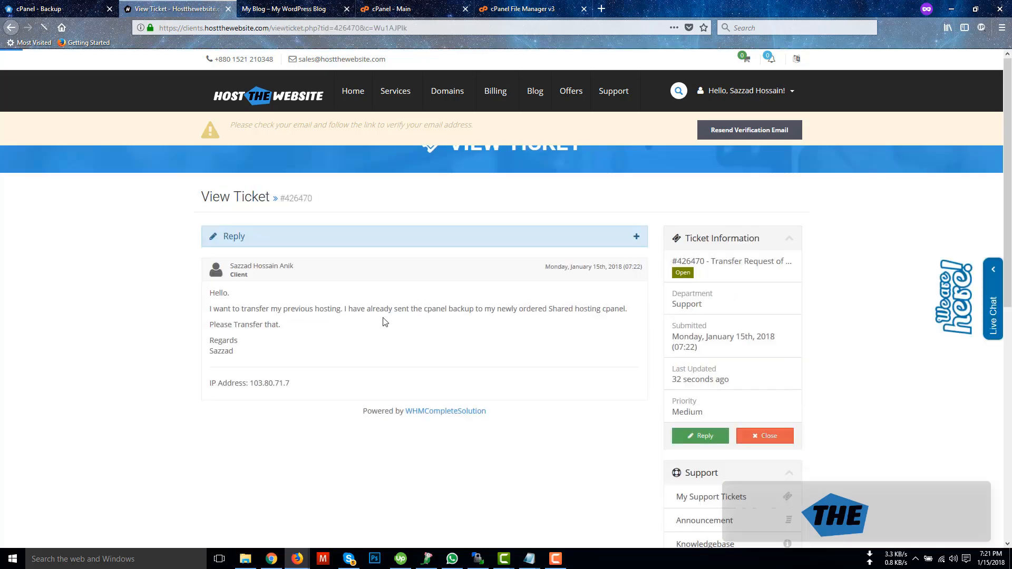
pyautogui.scroll(-5, 384, 321)
pyautogui.scroll(3, 204, 332)
pyautogui.scroll(3, 316, 259)
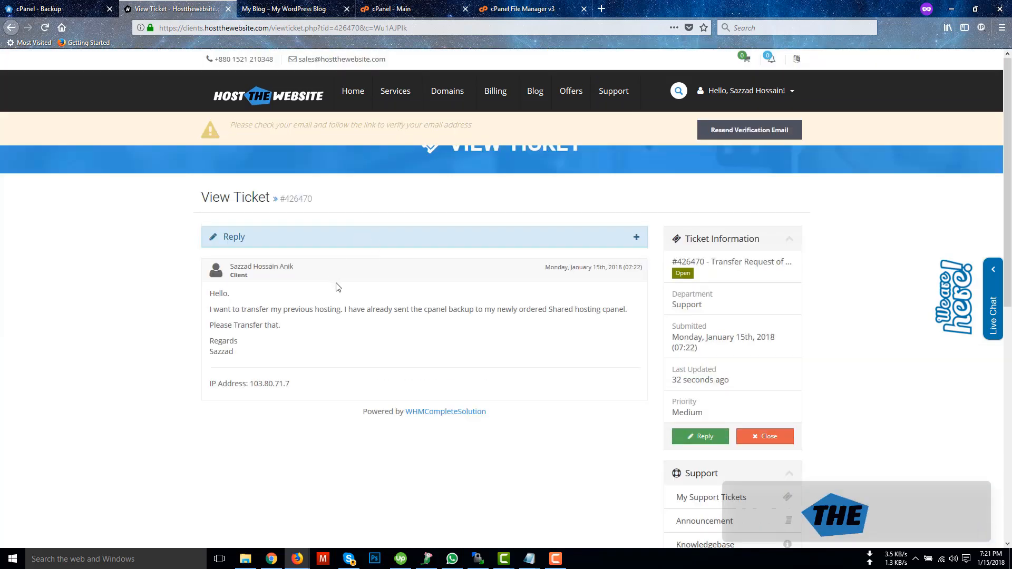